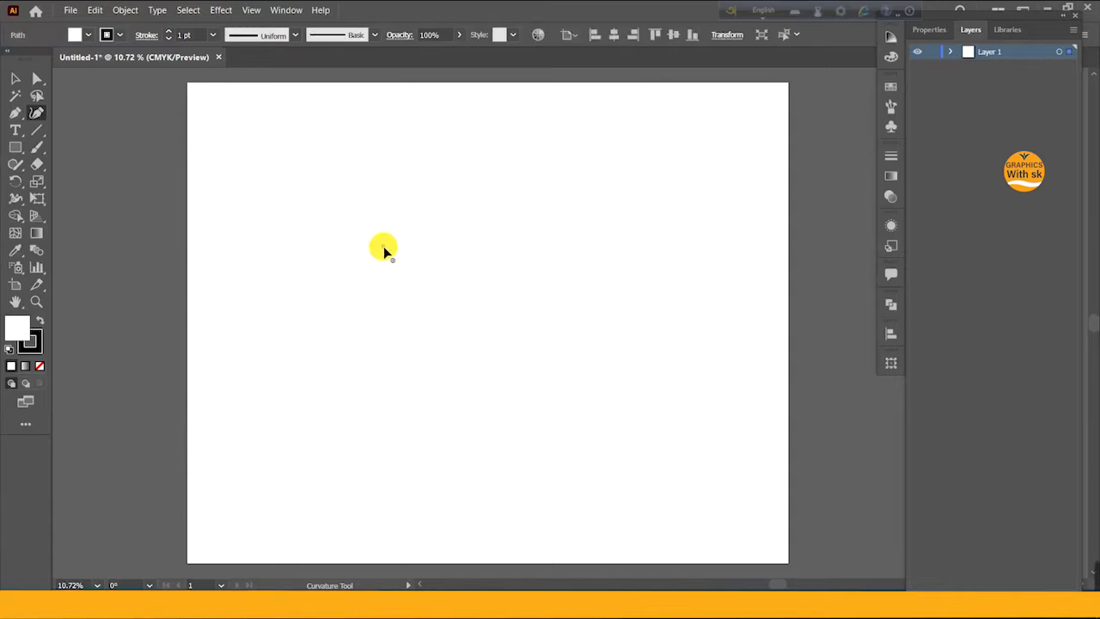
pyautogui.click(401, 166)
pyautogui.click(514, 156)
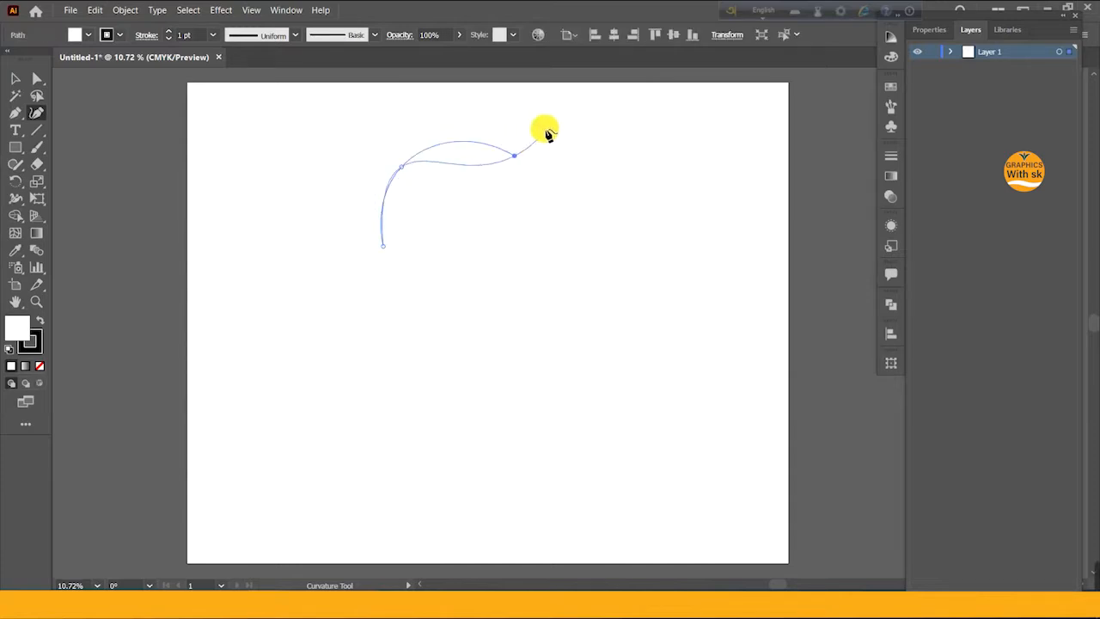
pyautogui.click(543, 120)
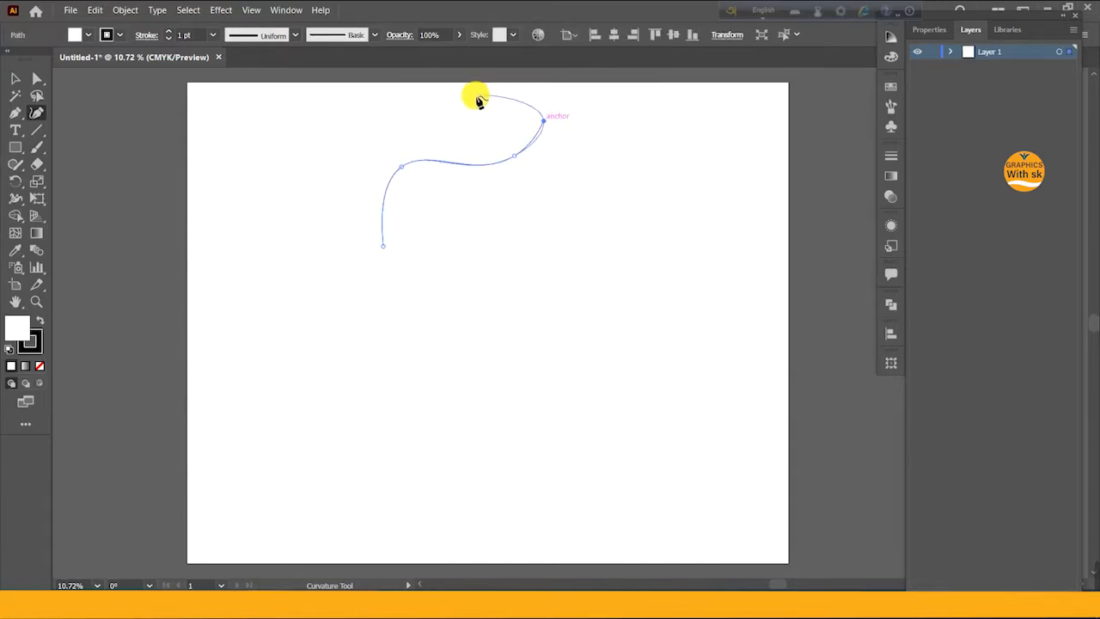
pyautogui.click(475, 92)
pyautogui.click(15, 78)
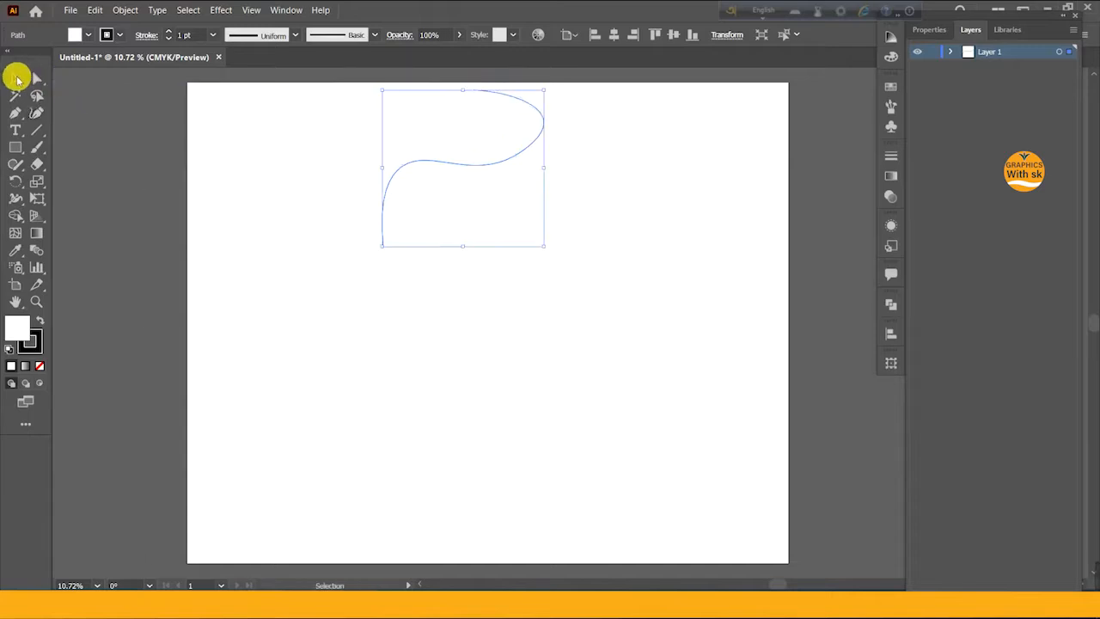
pyautogui.press('Delete')
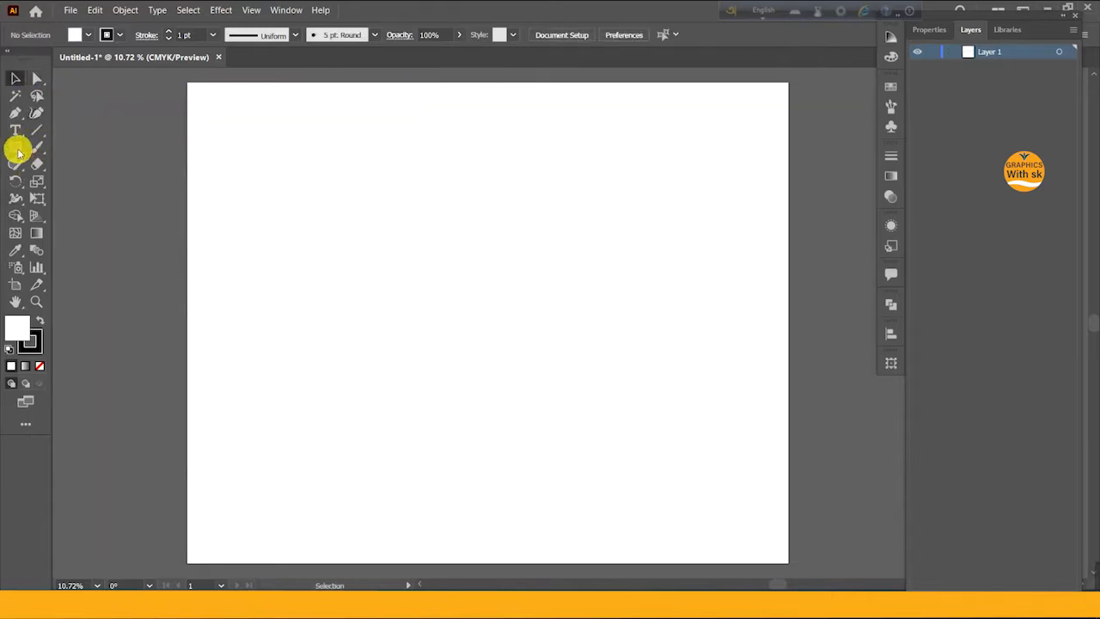
# Draw an open, upright S-shaped path with four points in the lower middle of the artboard using the Curvature tool.
pyautogui.click(36, 114)
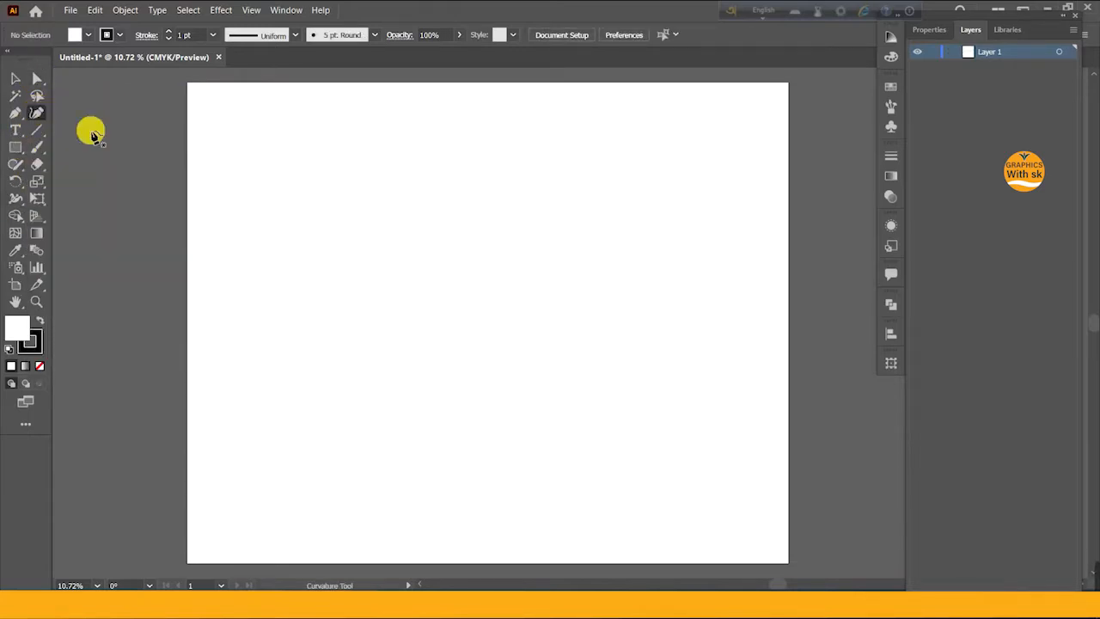
pyautogui.click(401, 474)
pyautogui.click(357, 439)
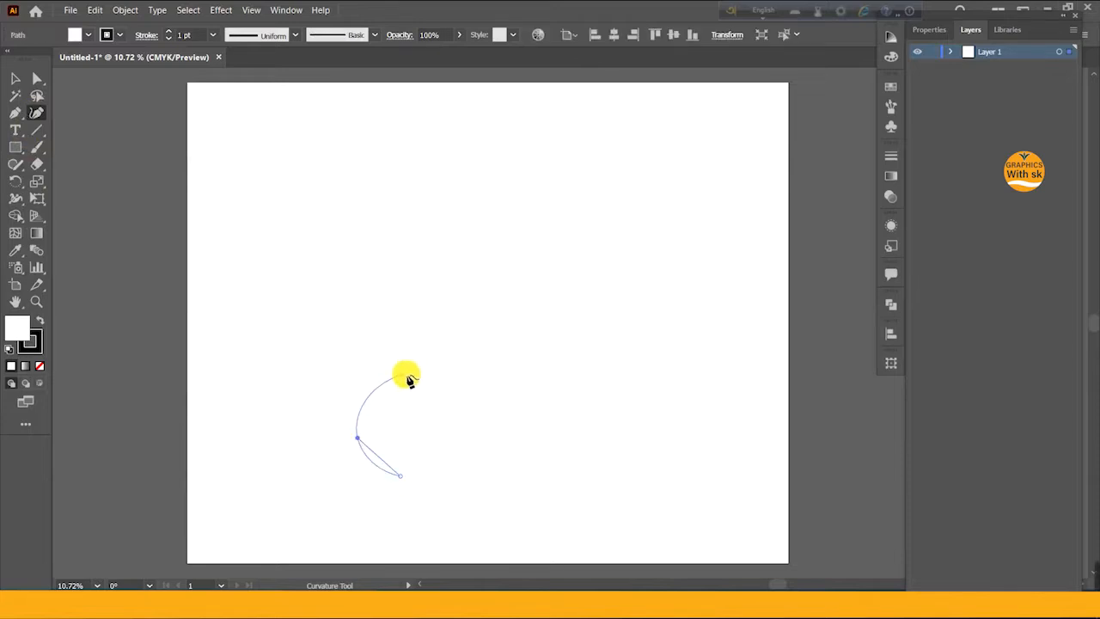
pyautogui.click(414, 374)
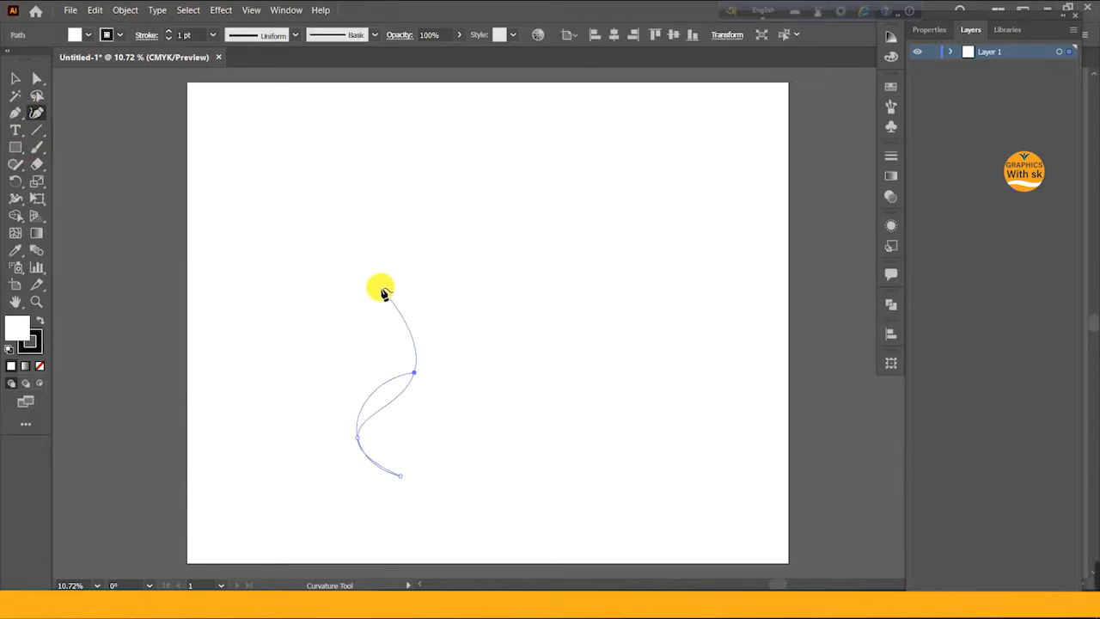
pyautogui.click(382, 289)
pyautogui.click(15, 78)
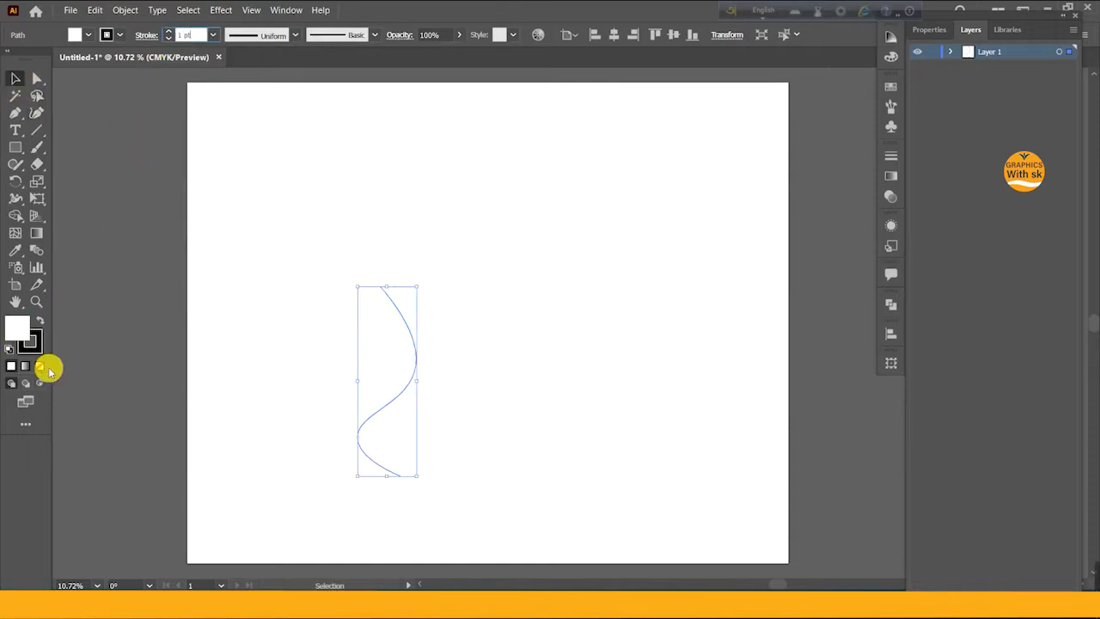
# Remove the fill from the S-shaped path and set its black stroke weight to 250 pt.
pyautogui.click(39, 365)
pyautogui.click(39, 345)
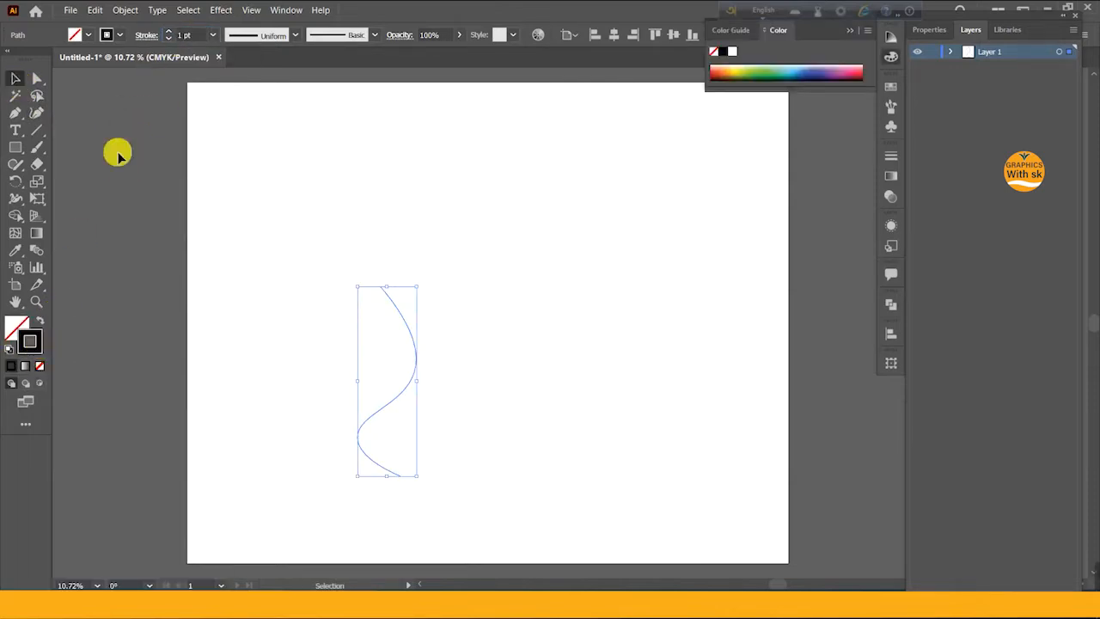
pyautogui.click(190, 35)
pyautogui.scroll(6, 198, 43)
pyautogui.scroll(2, 197, 43)
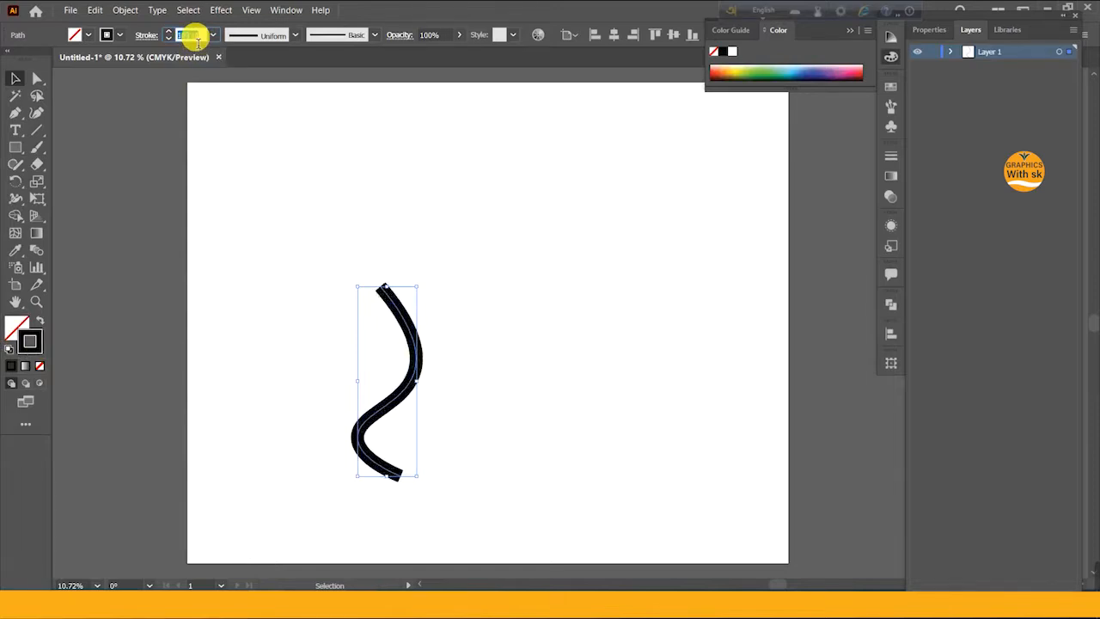
pyautogui.scroll(3, 197, 43)
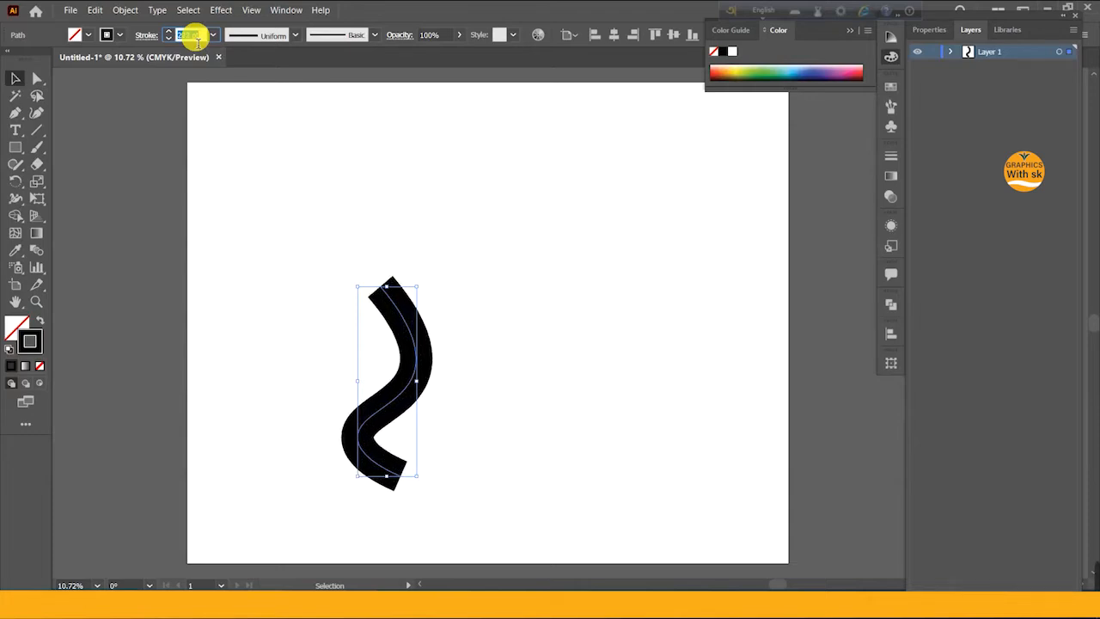
# Stretch the S-shaped path slightly taller by raising its upper edge.
pyautogui.click(326, 203)
pyautogui.click(387, 292)
pyautogui.moveTo(393, 269); pyautogui.dragTo(393, 258)
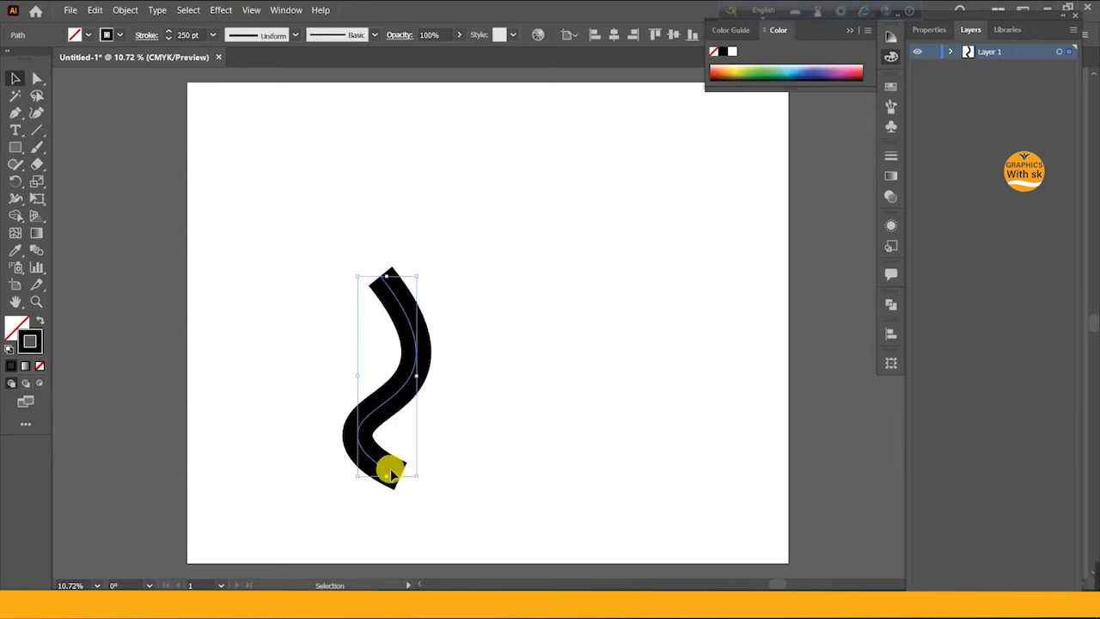
# Reposition the lower end point of the S-shaped path and extend it with two more points sweeping to the right.
pyautogui.click(37, 113)
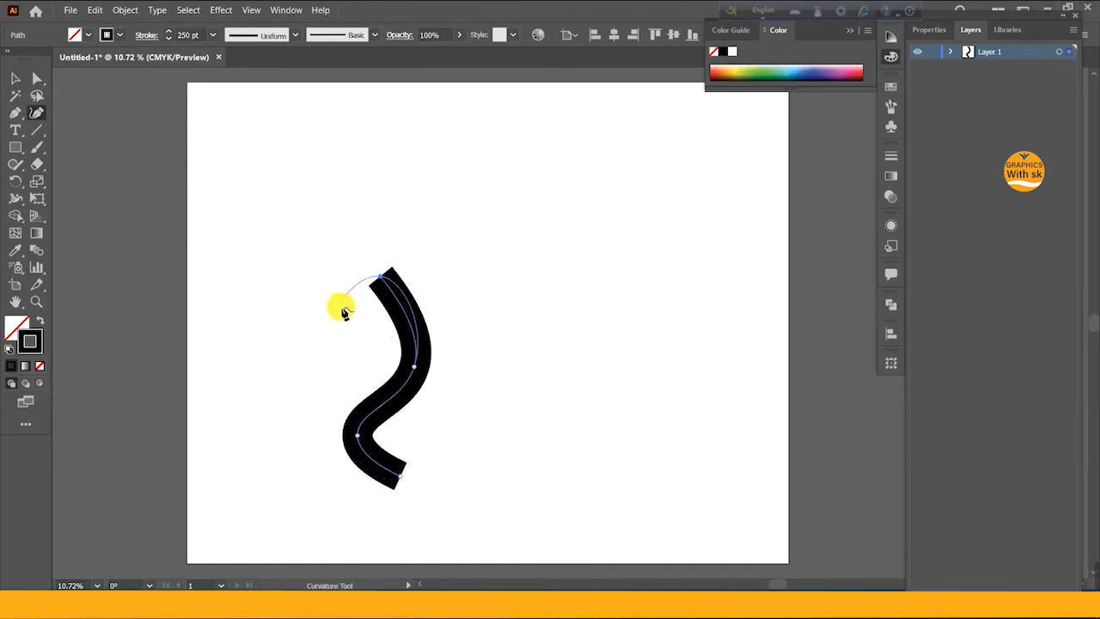
pyautogui.moveTo(401, 478)
pyautogui.mouseDown()
pyautogui.moveTo(436, 481)
pyautogui.moveTo(383, 490)
pyautogui.mouseUp()
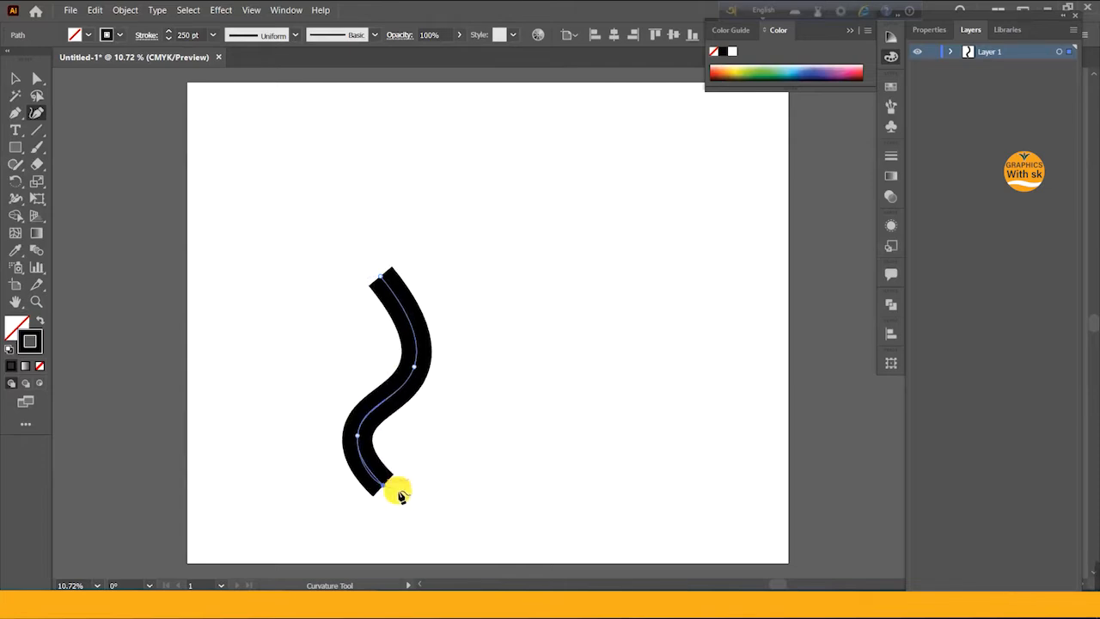
pyautogui.click(444, 497)
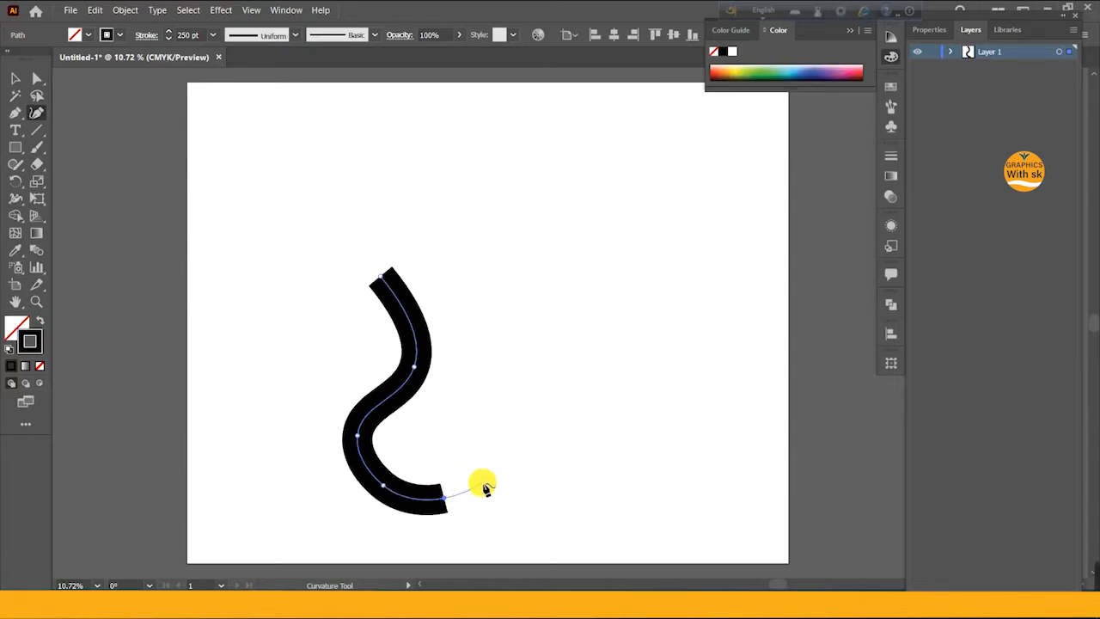
pyautogui.click(483, 489)
pyautogui.click(16, 78)
# Apply the lens-shaped width profile that tapers at both ends to the thick black path.
pyautogui.click(275, 34)
pyautogui.click(255, 167)
pyautogui.click(294, 35)
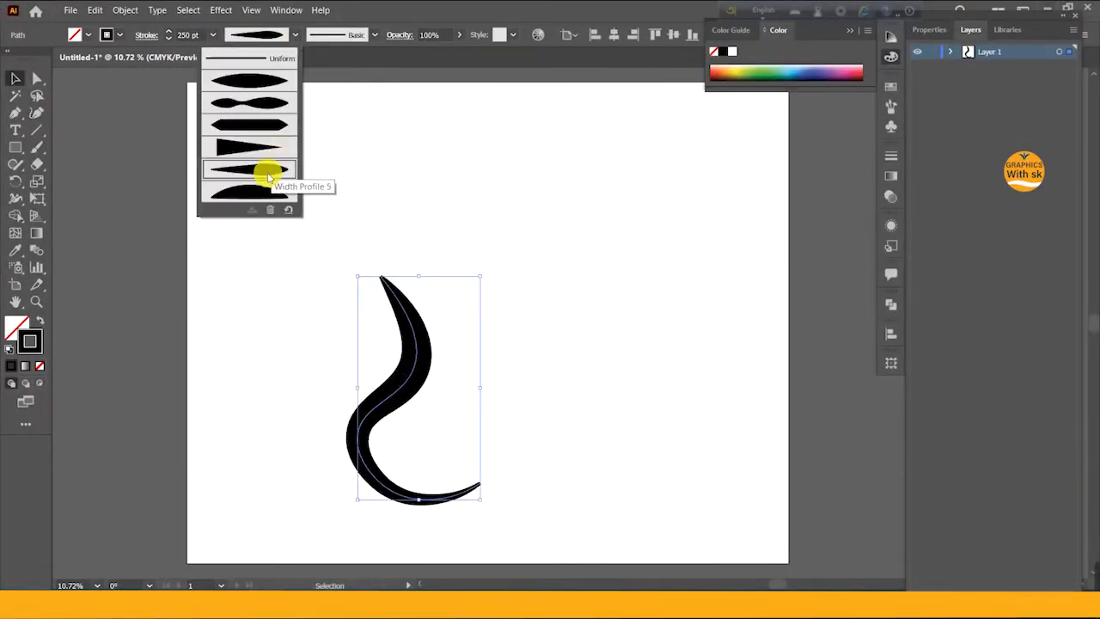
pyautogui.click(268, 96)
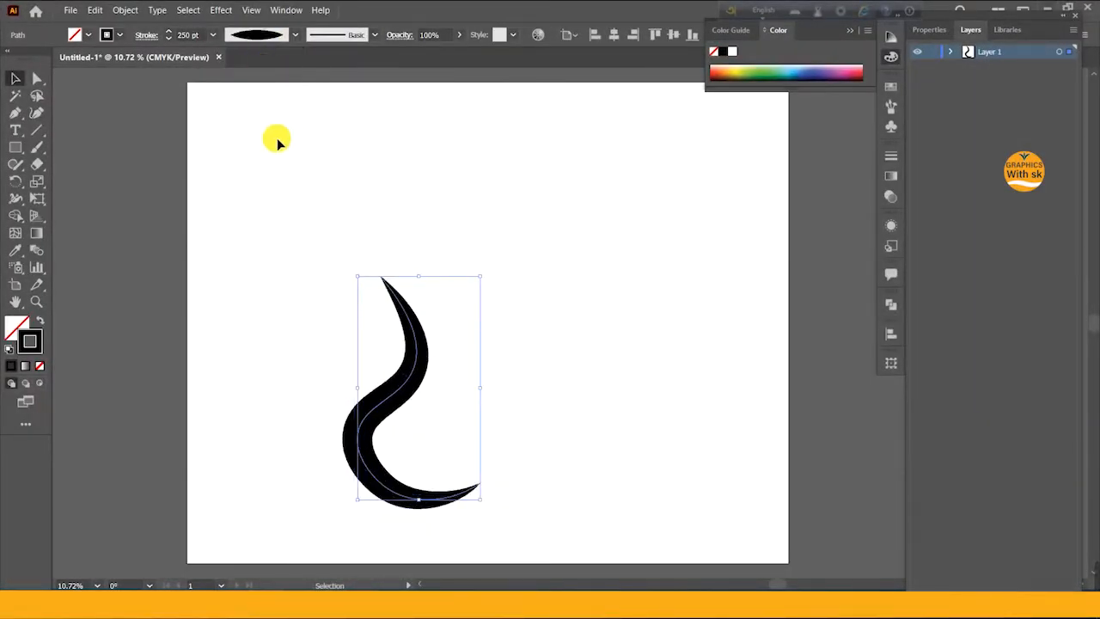
pyautogui.click(365, 215)
# Duplicate the tapered path in place and flip the copy horizontally to form a symmetrical shape.
pyautogui.click(409, 348)
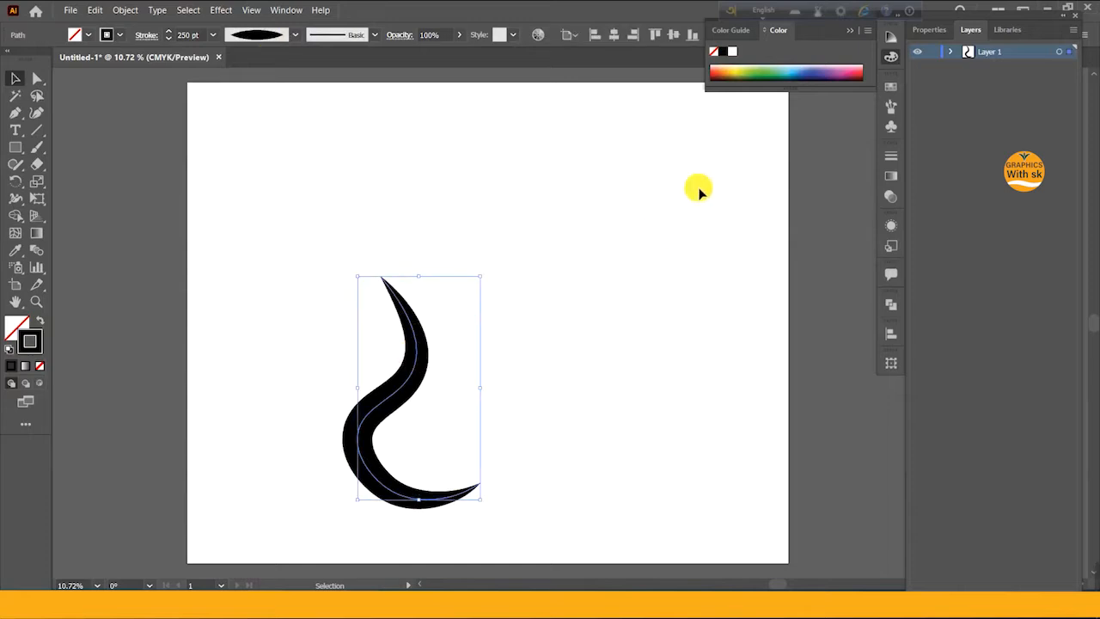
pyautogui.click(929, 31)
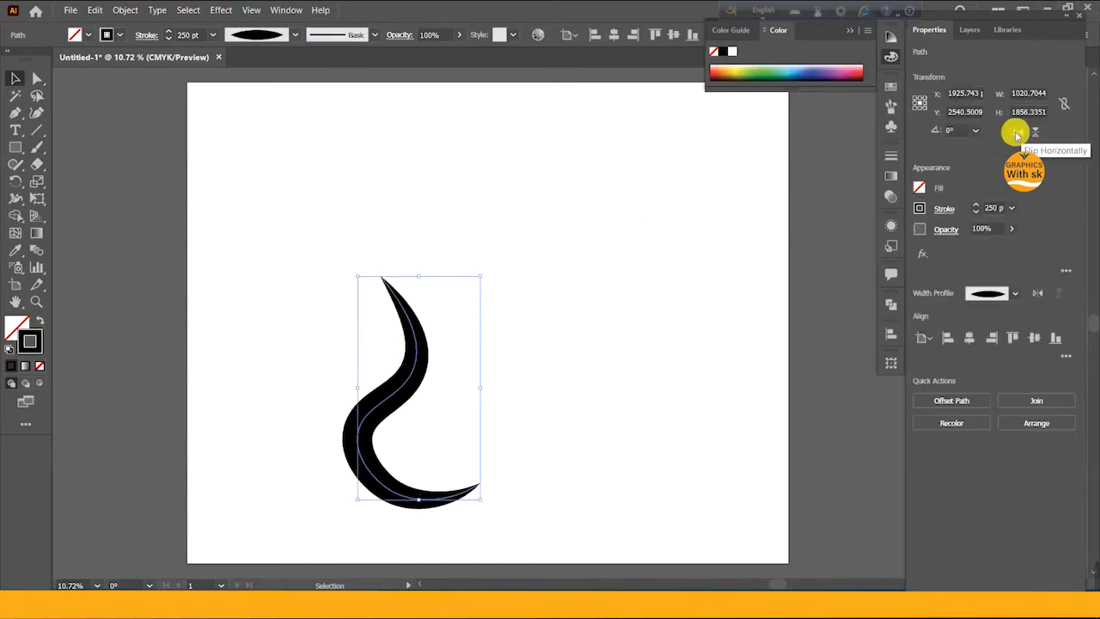
pyautogui.hotkey('ctrl', 'c')
pyautogui.hotkey('ctrl', 'f')
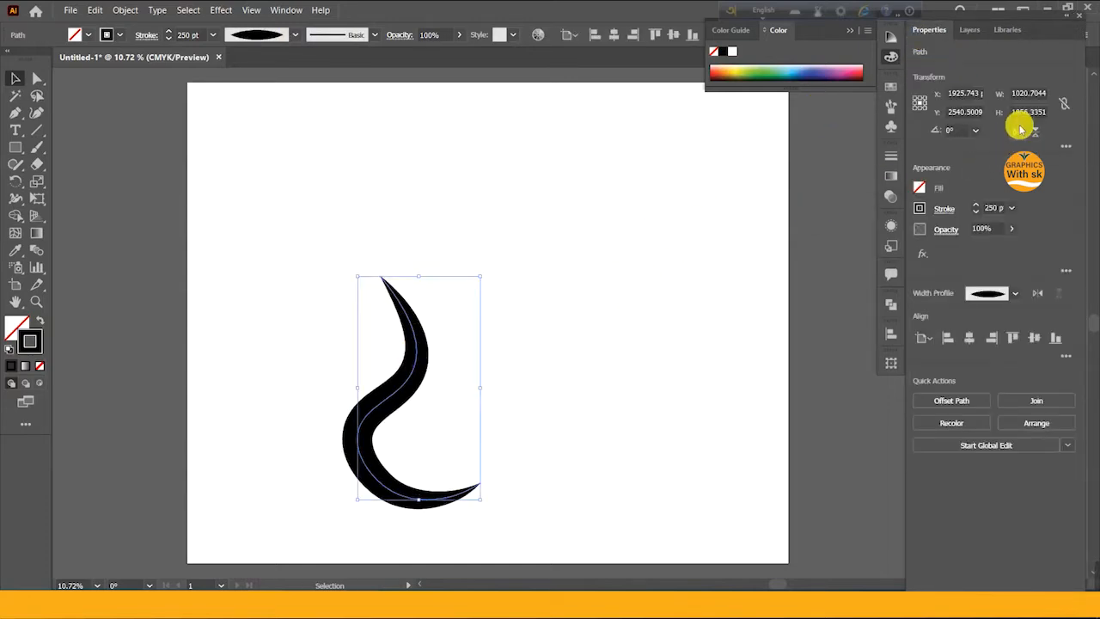
pyautogui.click(1019, 130)
pyautogui.click(560, 391)
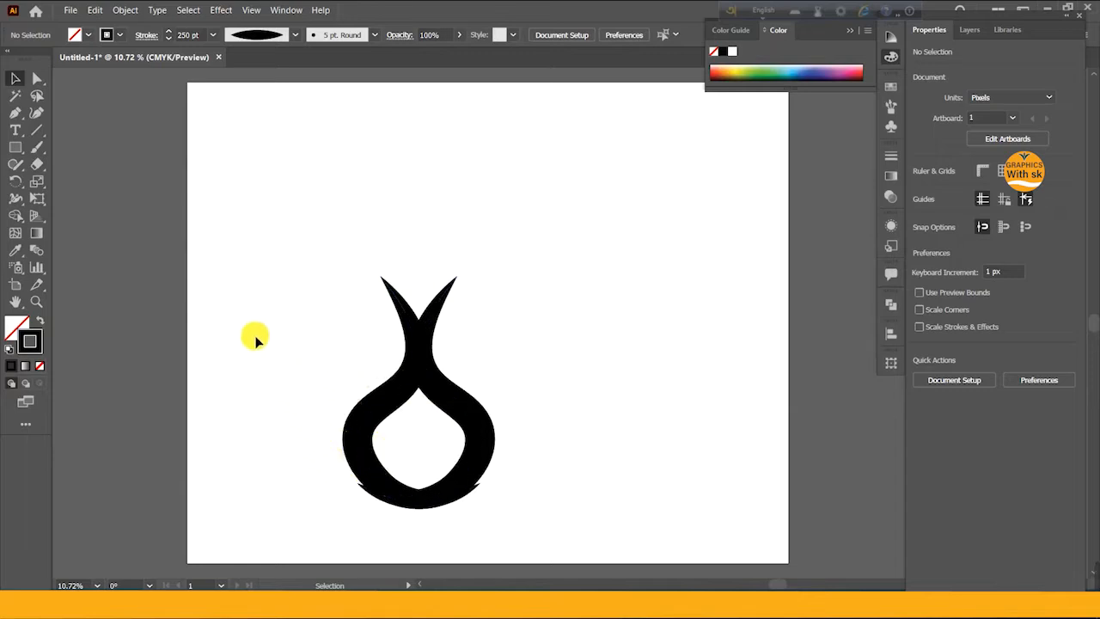
# Draw a closed horizontal leaf outline, about 838 × 446 px, above the black shape using the Curvature tool.
pyautogui.moveTo(14, 147); pyautogui.dragTo(70, 168)
pyautogui.moveTo(396, 180)
pyautogui.mouseDown()
pyautogui.moveTo(427, 199)
pyautogui.moveTo(489, 203)
pyautogui.moveTo(316, 157)
pyautogui.mouseUp()
pyautogui.click(36, 114)
pyautogui.click(406, 165)
pyautogui.click(457, 134)
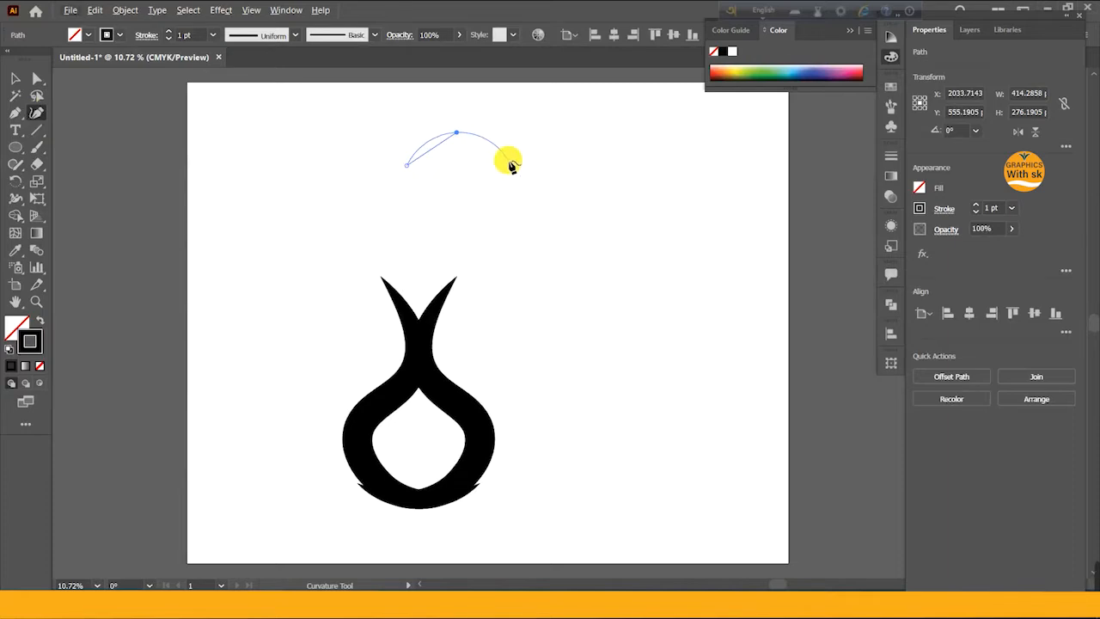
pyautogui.click(465, 185)
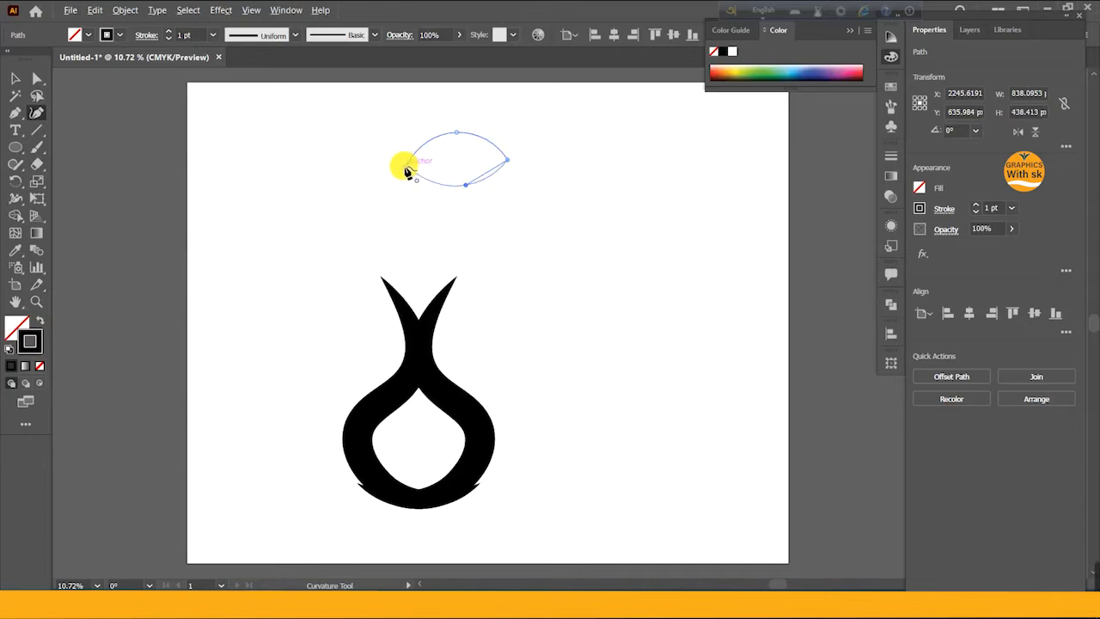
pyautogui.click(408, 170)
pyautogui.click(16, 78)
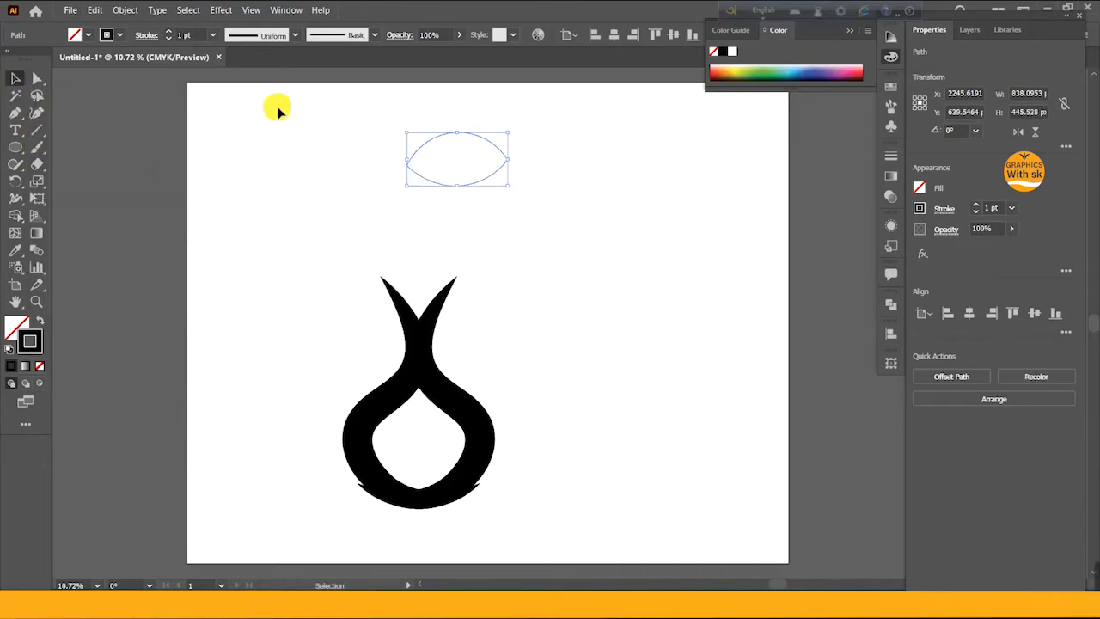
# Shrink the leaf outline to about 743 × 321 px and set its stroke weight to 3 pt.
pyautogui.click(429, 163)
pyautogui.click(414, 155)
pyautogui.moveTo(460, 136); pyautogui.dragTo(496, 168)
pyautogui.click(562, 157)
pyautogui.click(494, 171)
pyautogui.scroll(2, 204, 37)
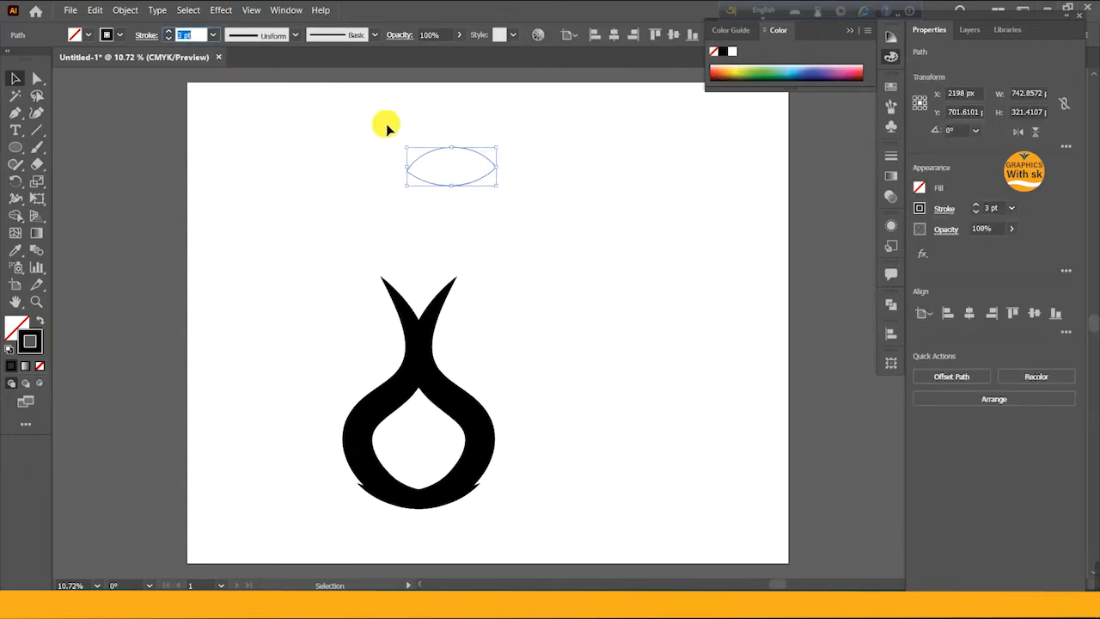
# Rotate the leaf upright by about 90° and fit it at about 300 × 624 px above the fork of the black shape.
pyautogui.moveTo(507, 148); pyautogui.dragTo(429, 115)
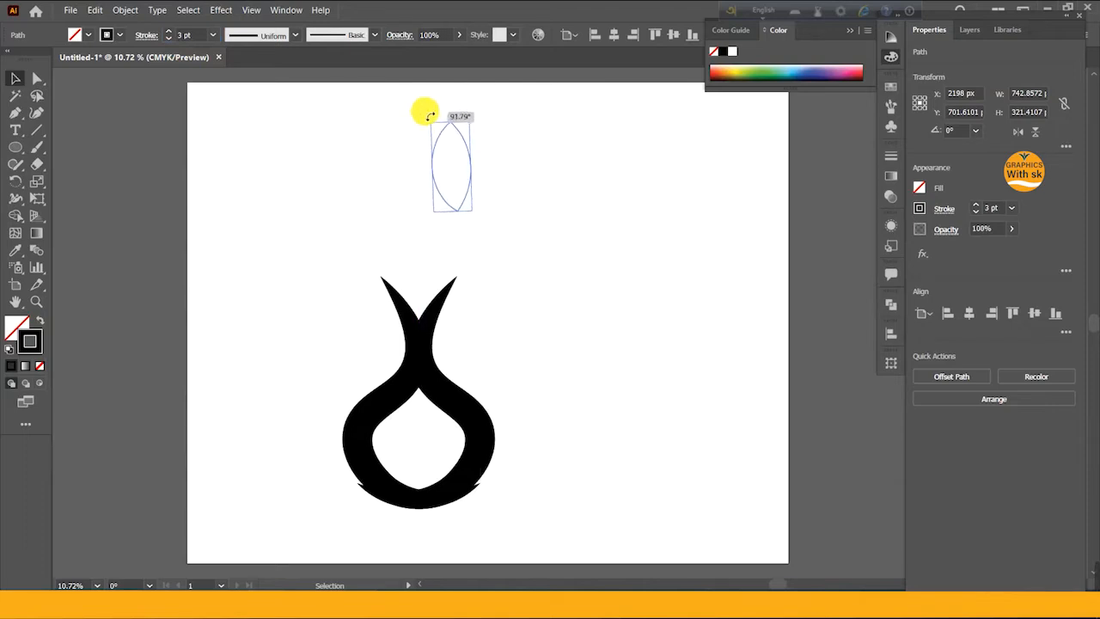
pyautogui.moveTo(467, 136); pyautogui.dragTo(429, 249)
pyautogui.moveTo(413, 203)
pyautogui.mouseDown()
pyautogui.moveTo(426, 228)
pyautogui.moveTo(417, 214)
pyautogui.mouseUp()
pyautogui.moveTo(433, 251); pyautogui.dragTo(438, 260)
pyautogui.click(363, 229)
pyautogui.click(422, 222)
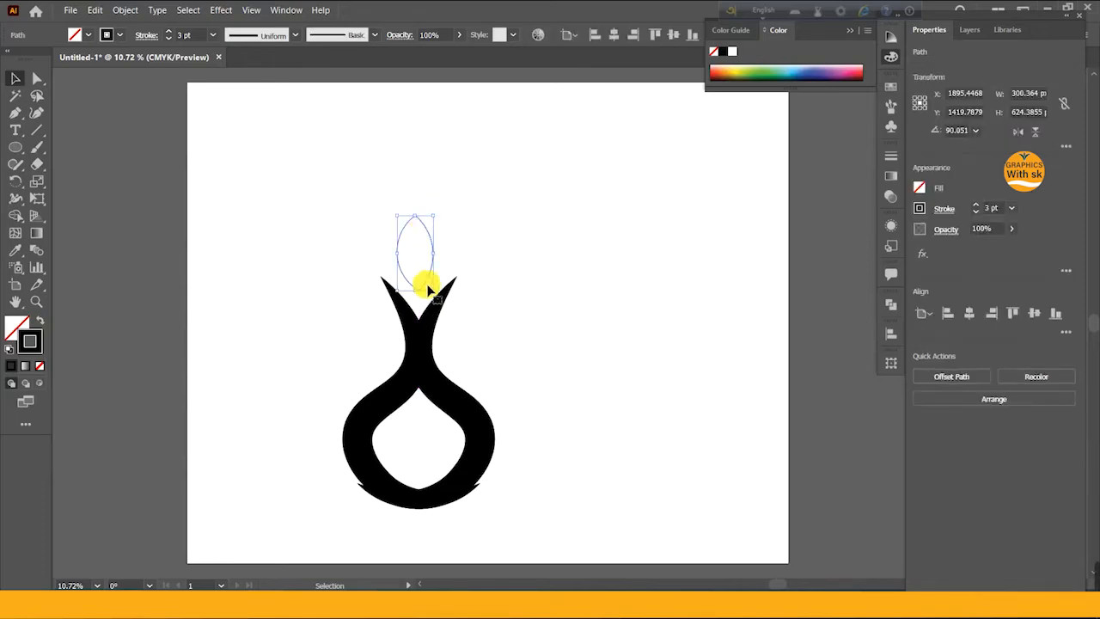
# Shrink the leaf to about 94 × 252 px and place it just left of centre between the two black tips.
pyautogui.hotkey('ctrl', '+')
pyautogui.hotkey('ctrl', '+')
pyautogui.press('+')
pyautogui.hotkey('ctrl', '+')
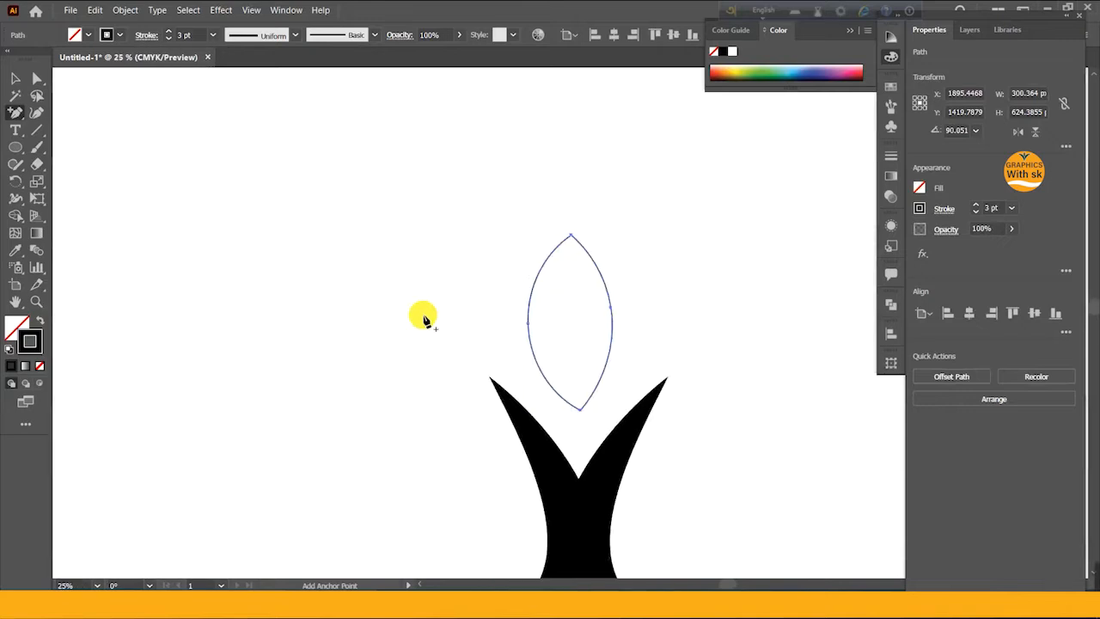
pyautogui.scroll(-3, 636, 255)
pyautogui.press('v')
pyautogui.moveTo(573, 157); pyautogui.dragTo(579, 239)
pyautogui.moveTo(599, 302); pyautogui.dragTo(569, 290)
pyautogui.press('shift')
pyautogui.press('shift')
pyautogui.press('shift')
pyautogui.press('shift')
pyautogui.press('shift')
pyautogui.click(411, 68)
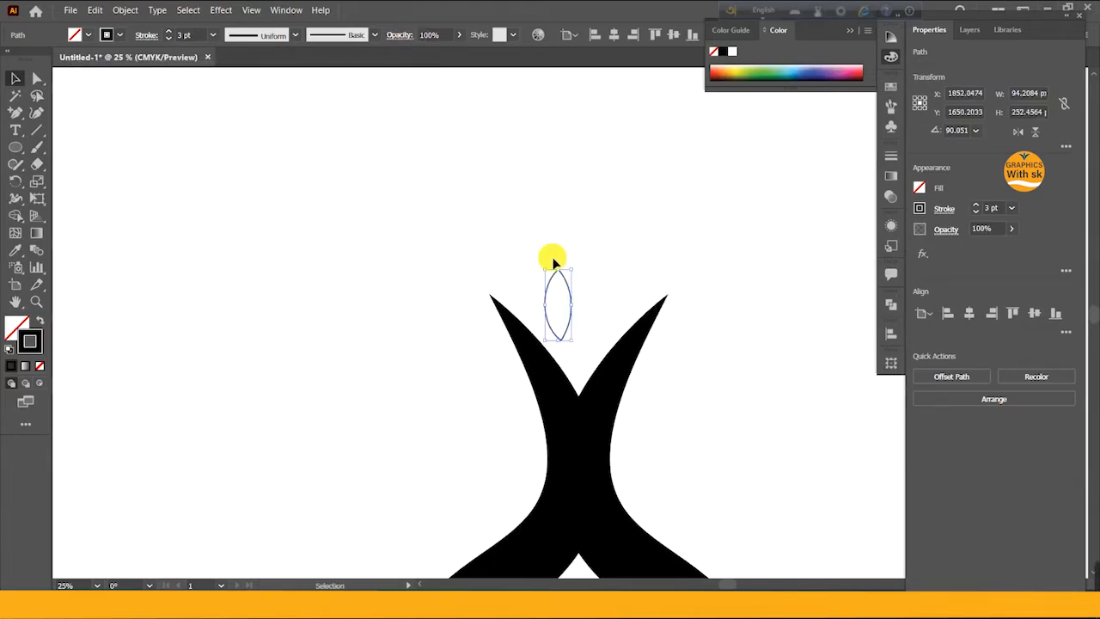
# Tilt the leaf to about 115° and build a three-petal flower with a horizontally flipped copy and an upright centre petal.
pyautogui.moveTo(582, 270)
pyautogui.mouseDown()
pyautogui.moveTo(560, 255)
pyautogui.moveTo(591, 285)
pyautogui.mouseUp()
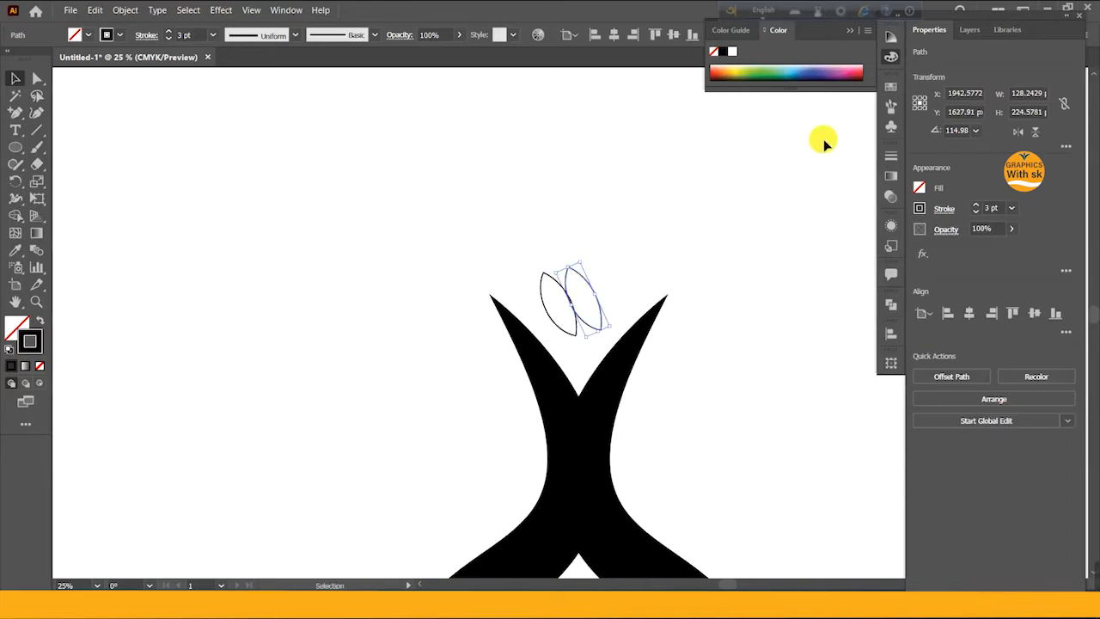
pyautogui.click(1020, 132)
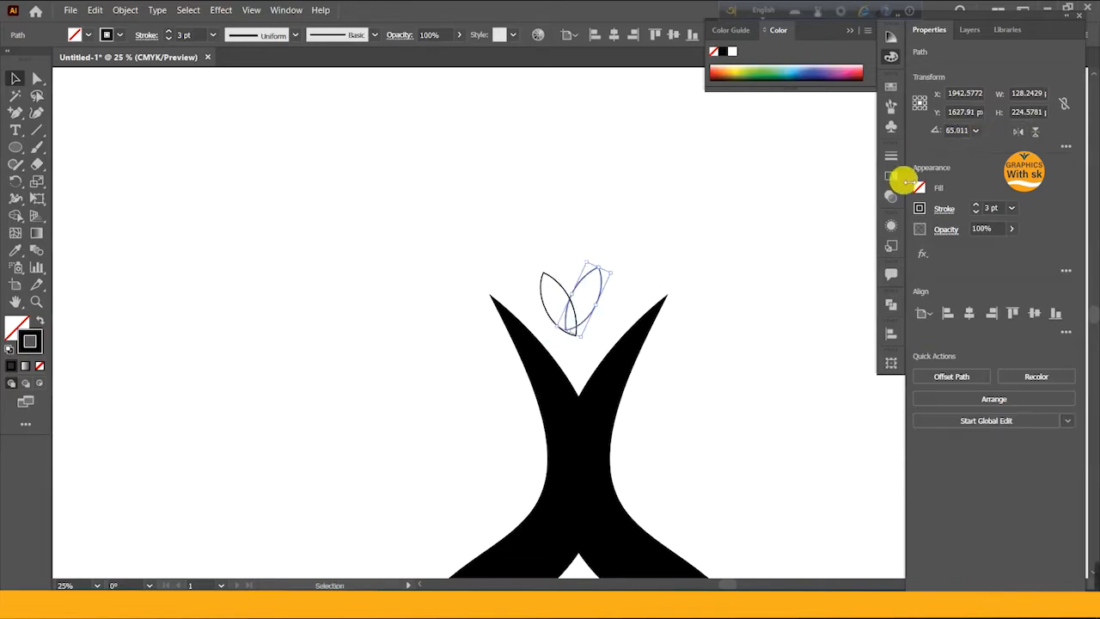
pyautogui.doubleClick(601, 284)
pyautogui.doubleClick(653, 254)
pyautogui.moveTo(600, 293); pyautogui.dragTo(304, 203)
pyautogui.click(666, 254)
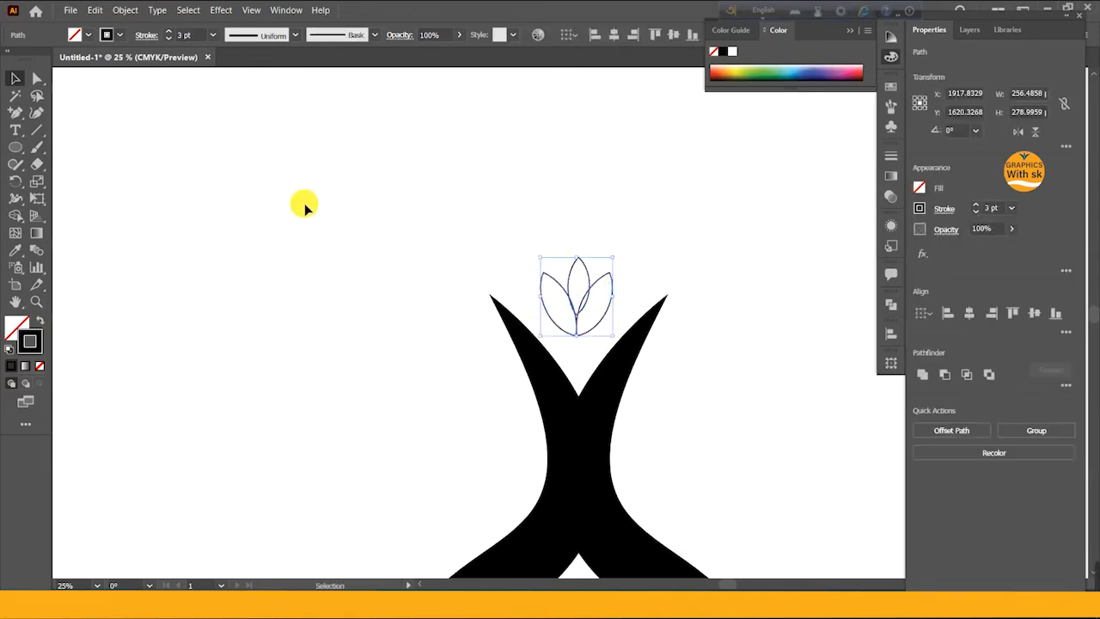
# Give the three petals a black fill with no stroke and move the centre petal slightly down.
pyautogui.click(41, 321)
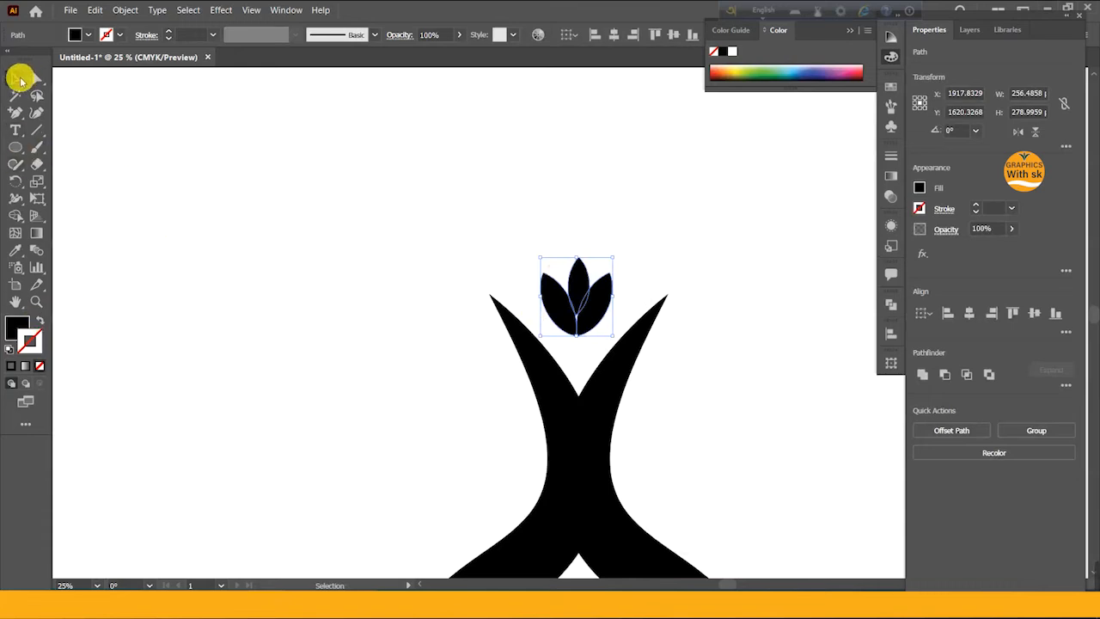
pyautogui.click(425, 220)
pyautogui.moveTo(579, 307); pyautogui.dragTo(576, 315)
pyautogui.click(670, 256)
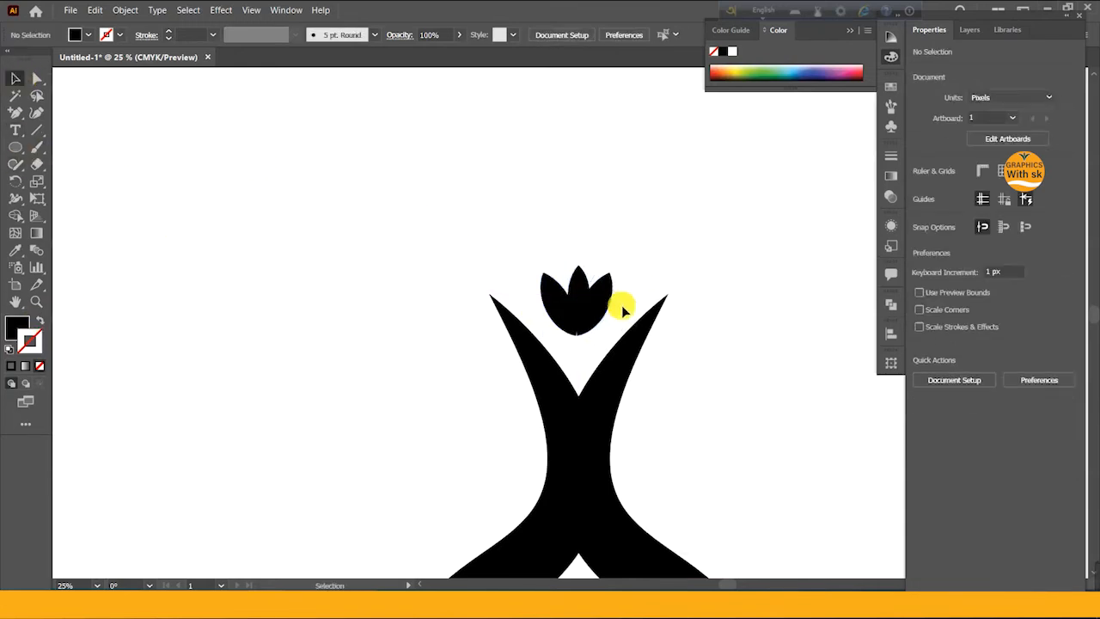
# Group the three black petals into a single flower object.
pyautogui.click(577, 297)
pyautogui.rightClick(574, 295)
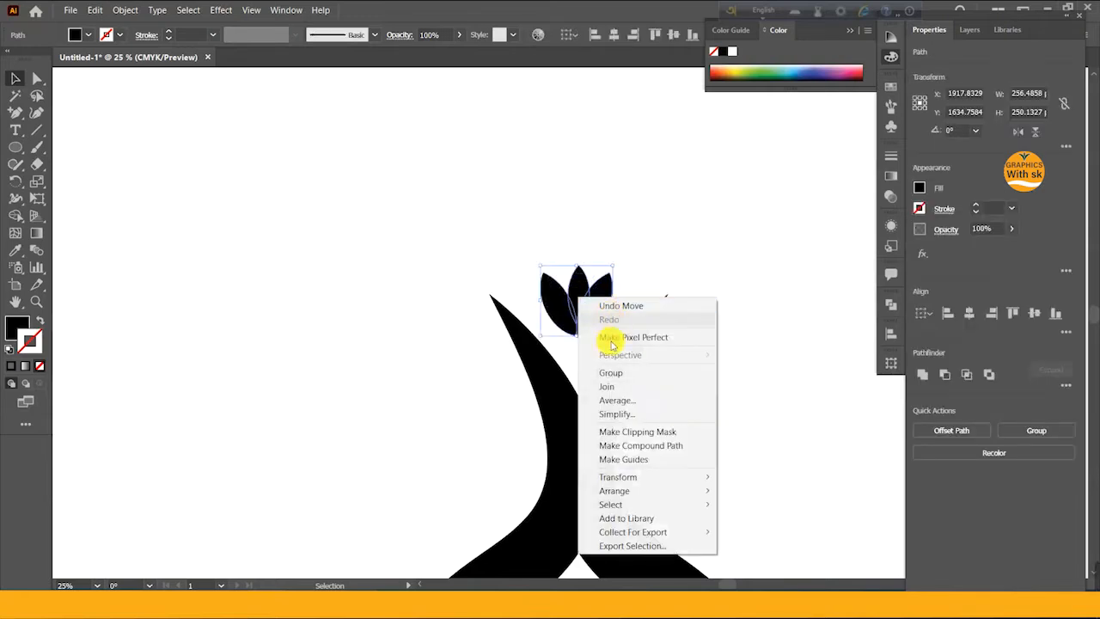
pyautogui.click(663, 256)
pyautogui.click(601, 283)
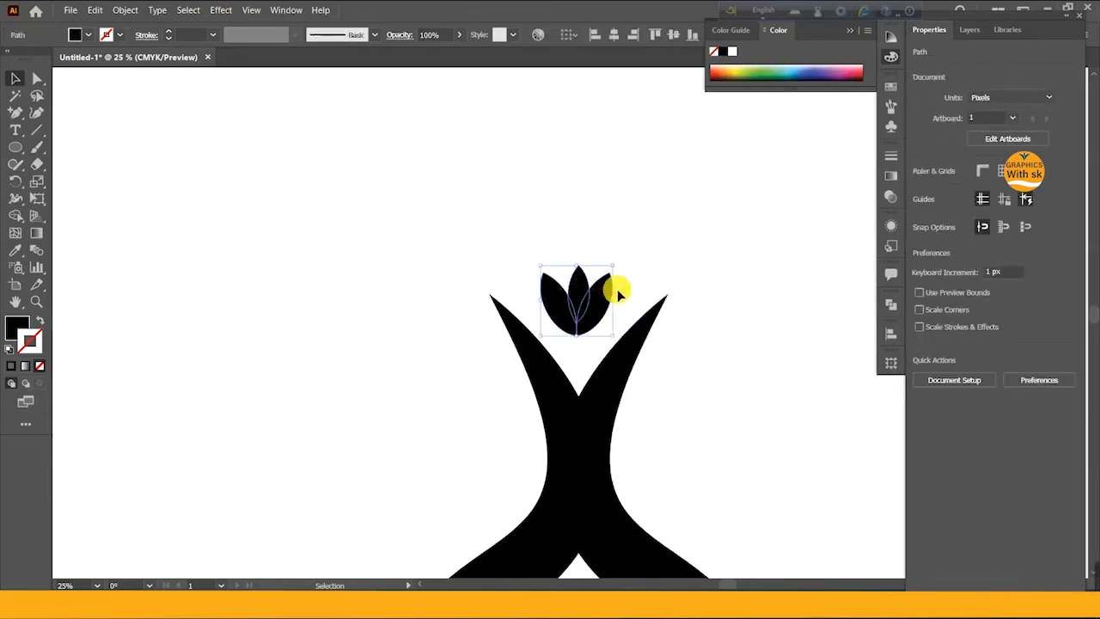
pyautogui.rightClick(591, 294)
pyautogui.click(633, 367)
pyautogui.hotkey('ctrl', '-')
pyautogui.hotkey('ctrl', '-')
pyautogui.hotkey('ctrl', '-')
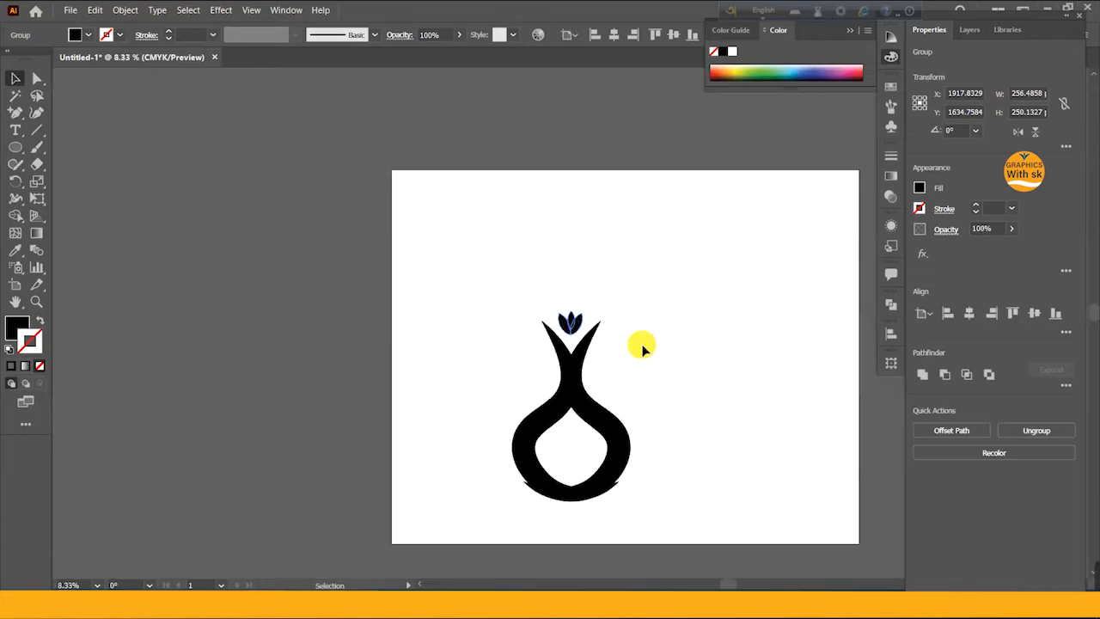
# Centre the petal flower horizontally over the curved black shape.
pyautogui.click(630, 374)
pyautogui.moveTo(543, 311); pyautogui.dragTo(545, 313)
pyautogui.moveTo(458, 401); pyautogui.dragTo(585, 397)
pyautogui.click(129, 10)
pyautogui.click(129, 69)
pyautogui.click(436, 269)
pyautogui.click(595, 389)
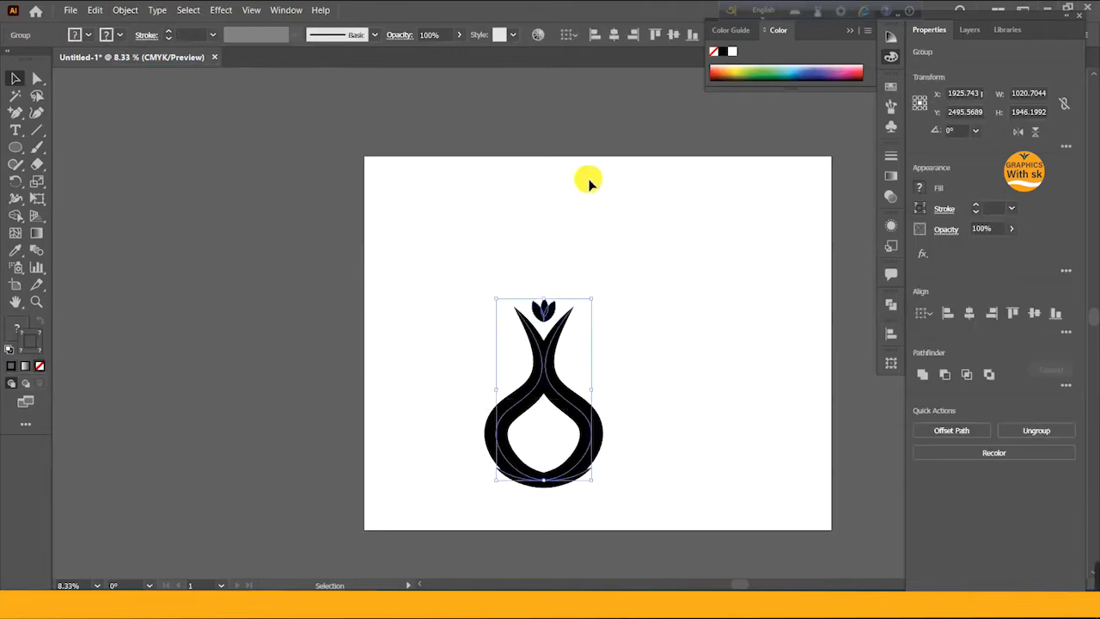
pyautogui.click(663, 249)
# Enlarge the flower to about 331 × 322 px and position it between the two black tips.
pyautogui.click(540, 306)
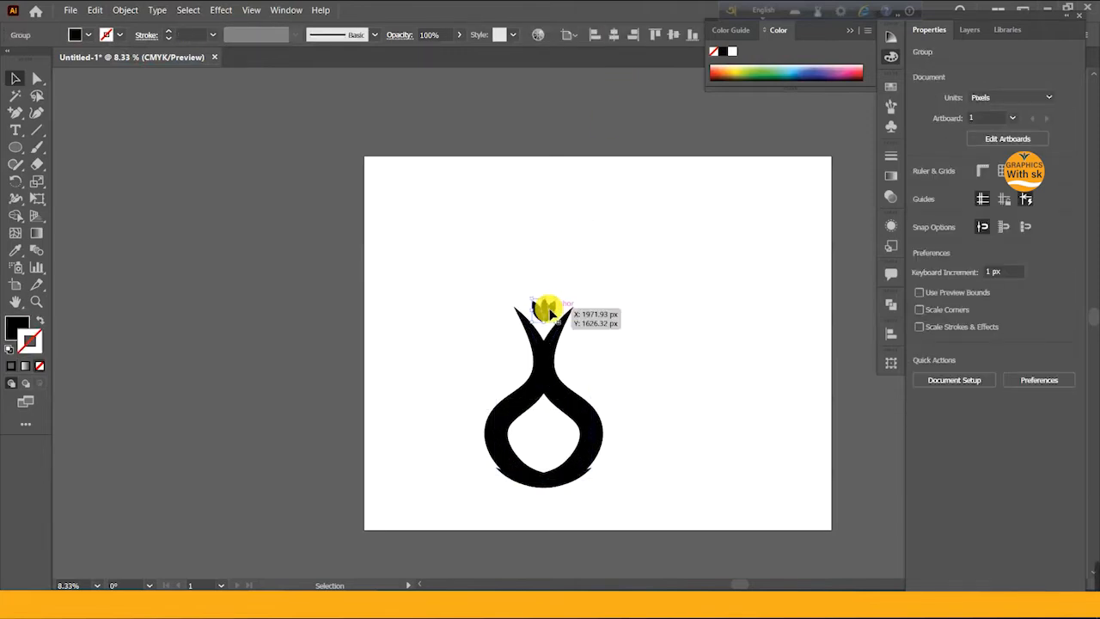
pyautogui.keyDown('shift'); pyautogui.click(547, 301); pyautogui.keyUp('shift')
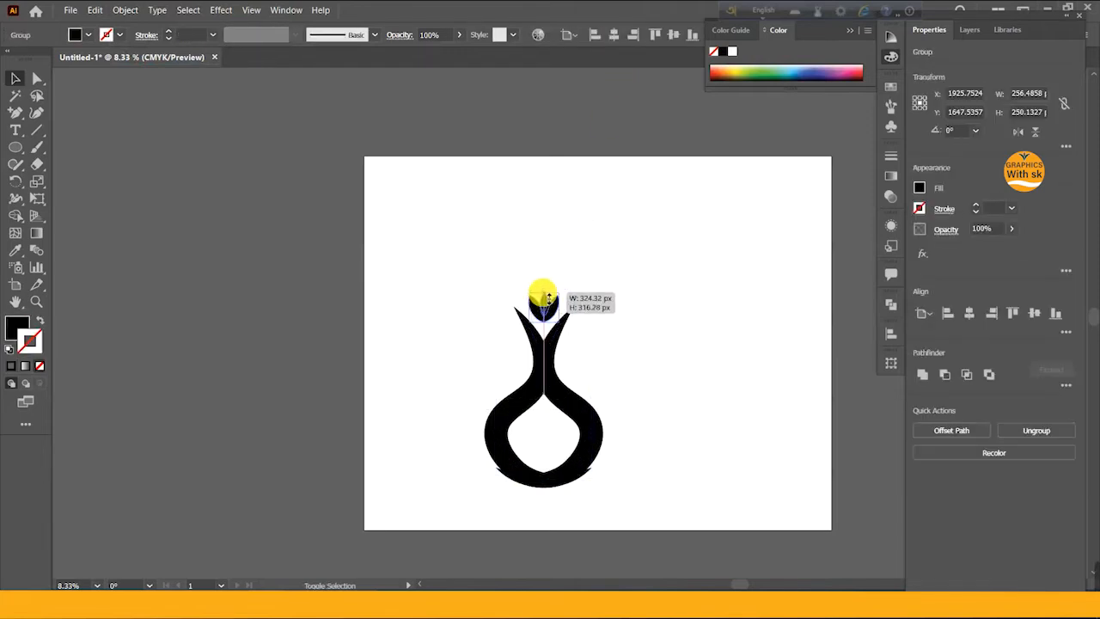
pyautogui.click(655, 315)
pyautogui.moveTo(542, 307); pyautogui.dragTo(544, 320)
pyautogui.click(643, 312)
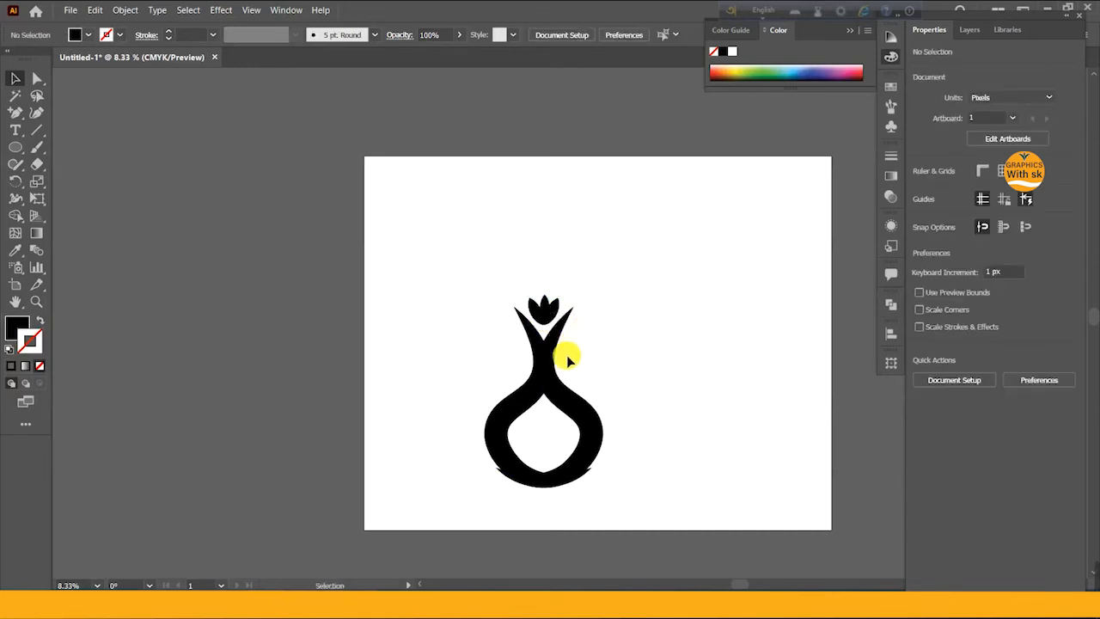
# Create black circles about 45 px across, one above each petal tip and a spare beside the logo.
pyautogui.scroll(-1, 523, 391)
pyautogui.hscroll(3, 523, 391)
pyautogui.hotkey('ctrl', '+')
pyautogui.hotkey('ctrl', '+')
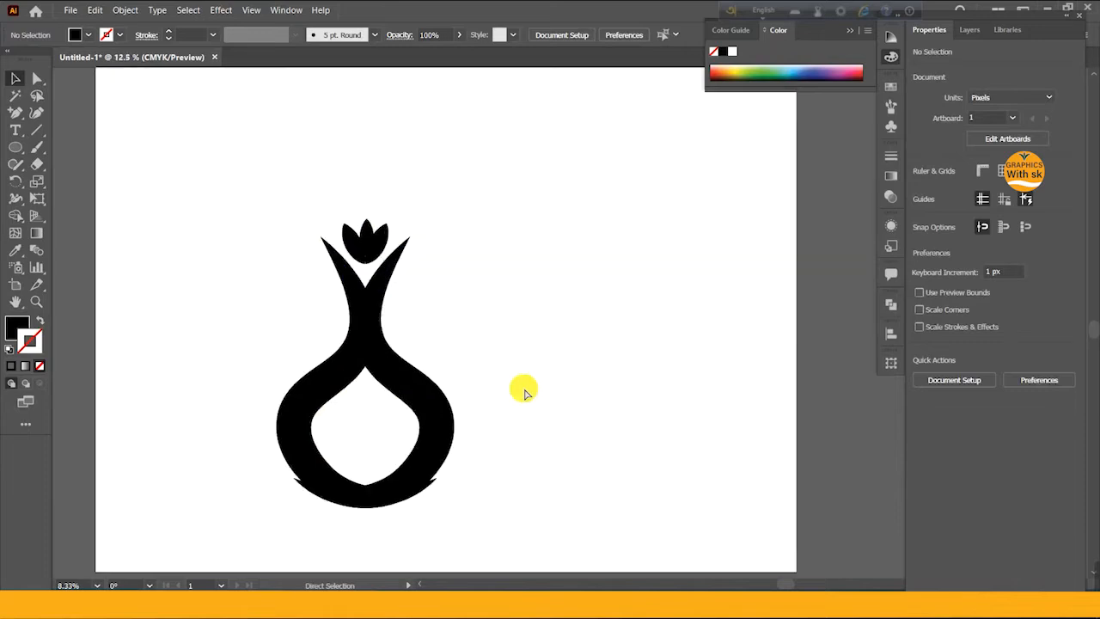
pyautogui.moveTo(14, 147)
pyautogui.mouseDown()
pyautogui.moveTo(66, 146)
pyautogui.moveTo(66, 191)
pyautogui.moveTo(172, 177)
pyautogui.moveTo(327, 179)
pyautogui.moveTo(309, 183)
pyautogui.mouseUp()
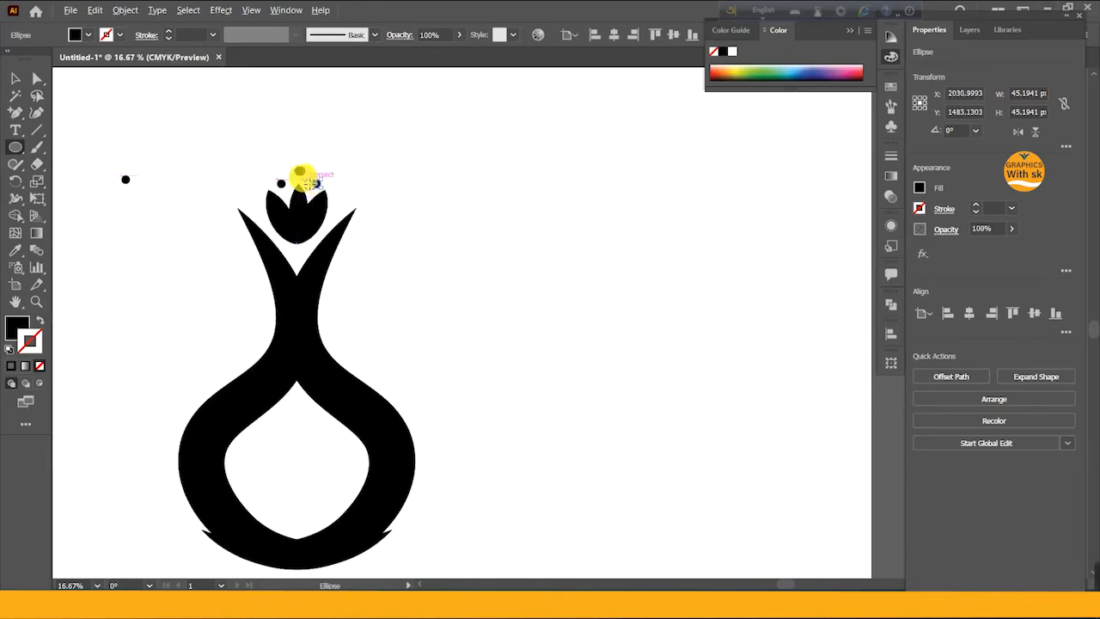
# Place another small black dot between the flower's base and the fork of the black shape.
pyautogui.hotkey('alt', 'v')
pyautogui.click(523, 209)
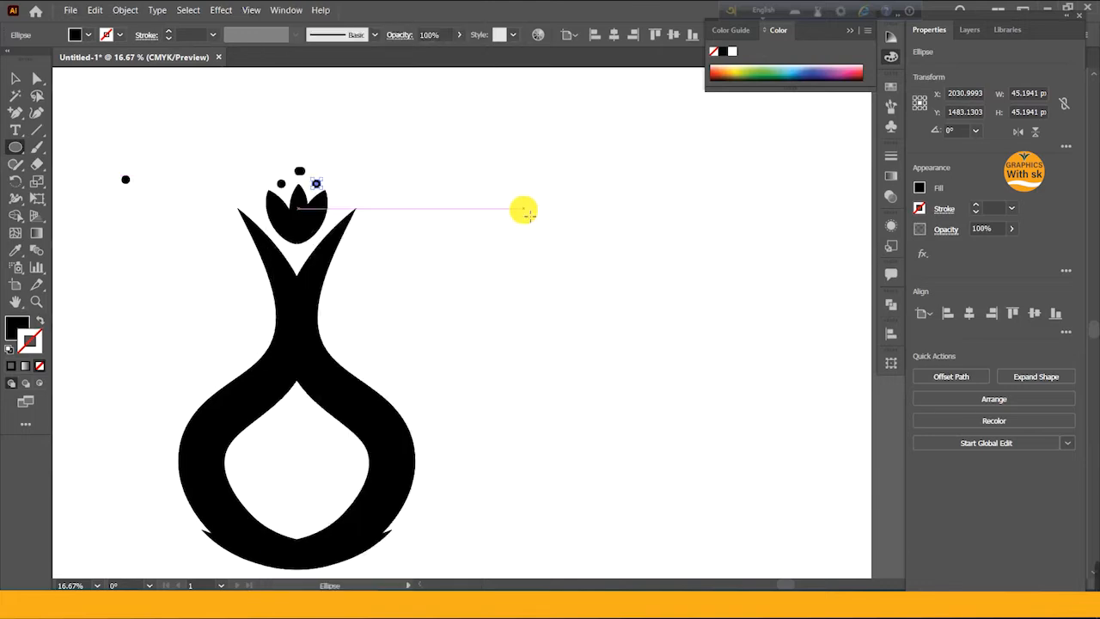
pyautogui.write('v')
pyautogui.click(572, 320)
pyautogui.press('v')
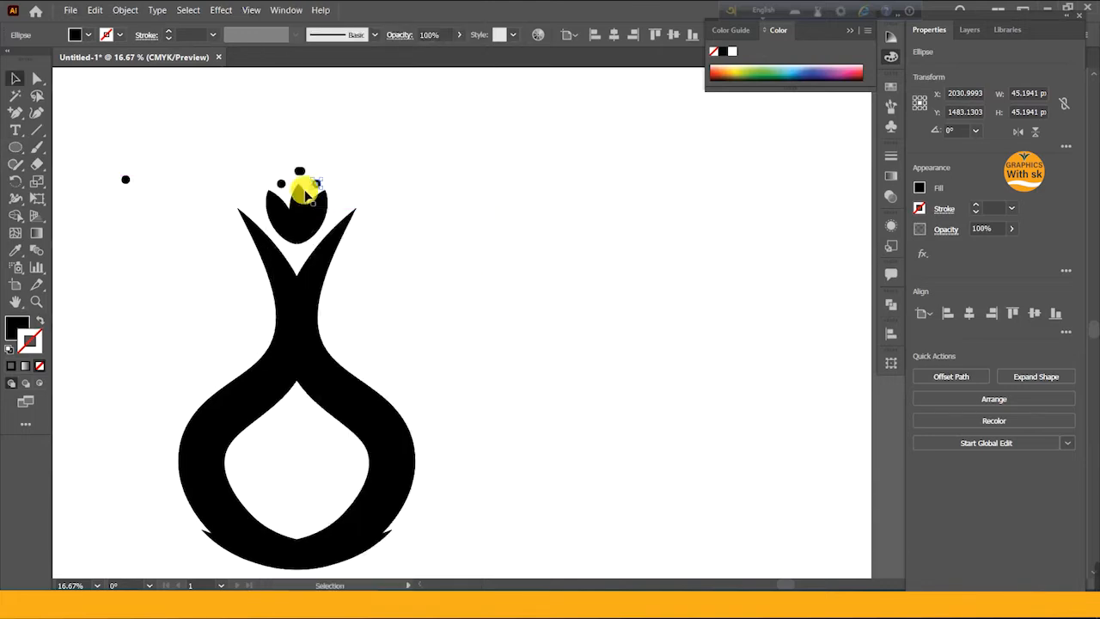
pyautogui.moveTo(317, 179)
pyautogui.mouseDown()
pyautogui.moveTo(341, 185)
pyautogui.moveTo(301, 257)
pyautogui.moveTo(299, 171)
pyautogui.mouseUp()
pyautogui.click(414, 164)
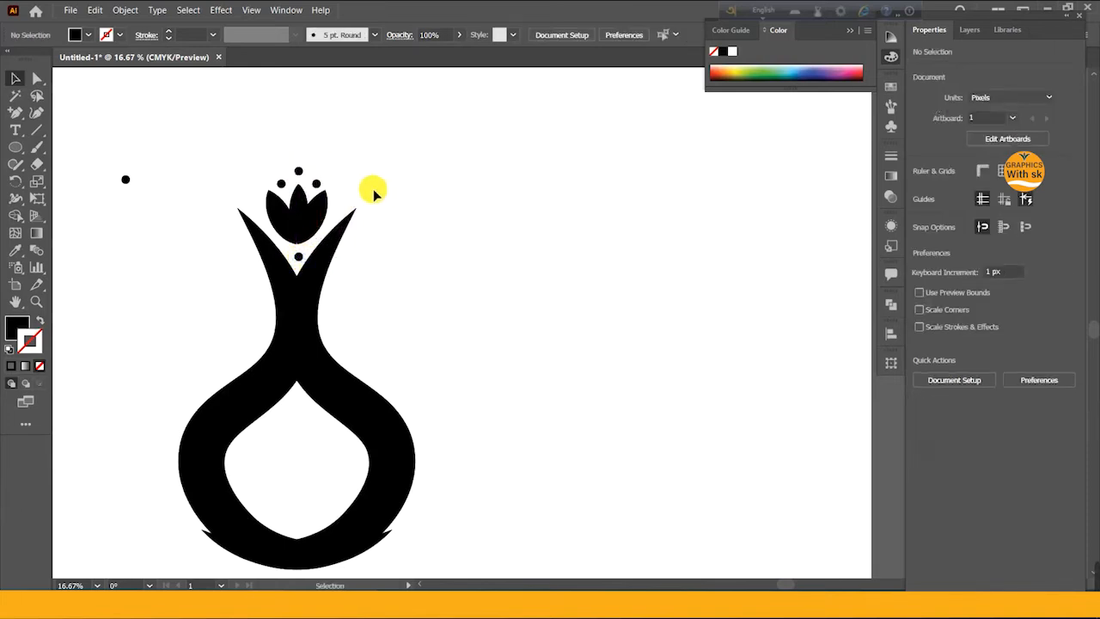
# Build a grouped pair of upright and vertically flipped flower copies and place it inside the body's round opening.
pyautogui.click(306, 222)
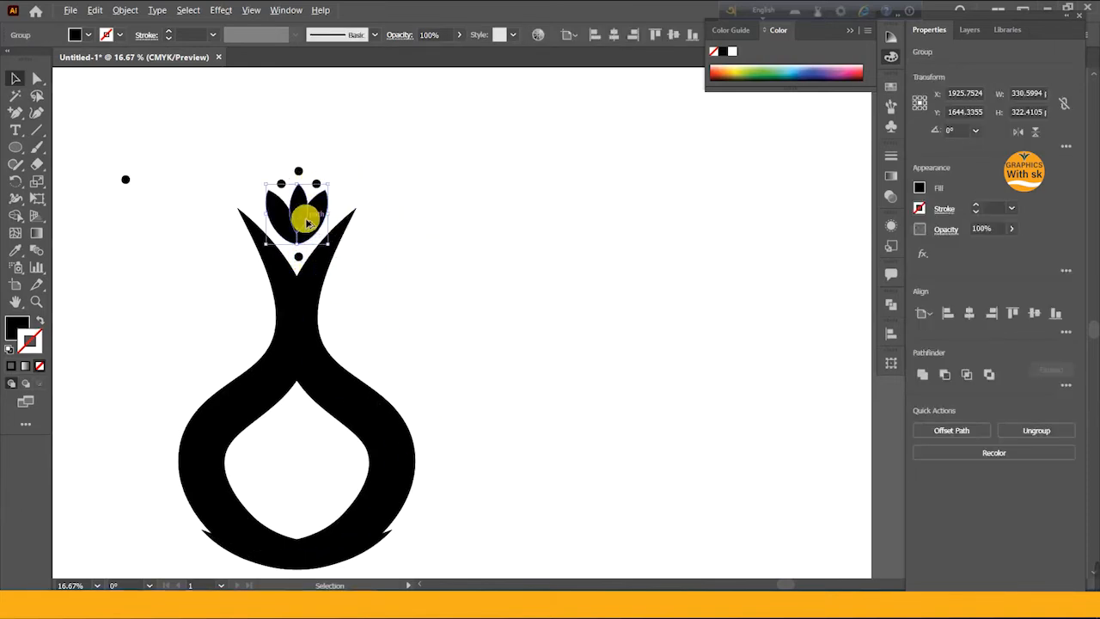
pyautogui.moveTo(359, 219); pyautogui.dragTo(509, 241)
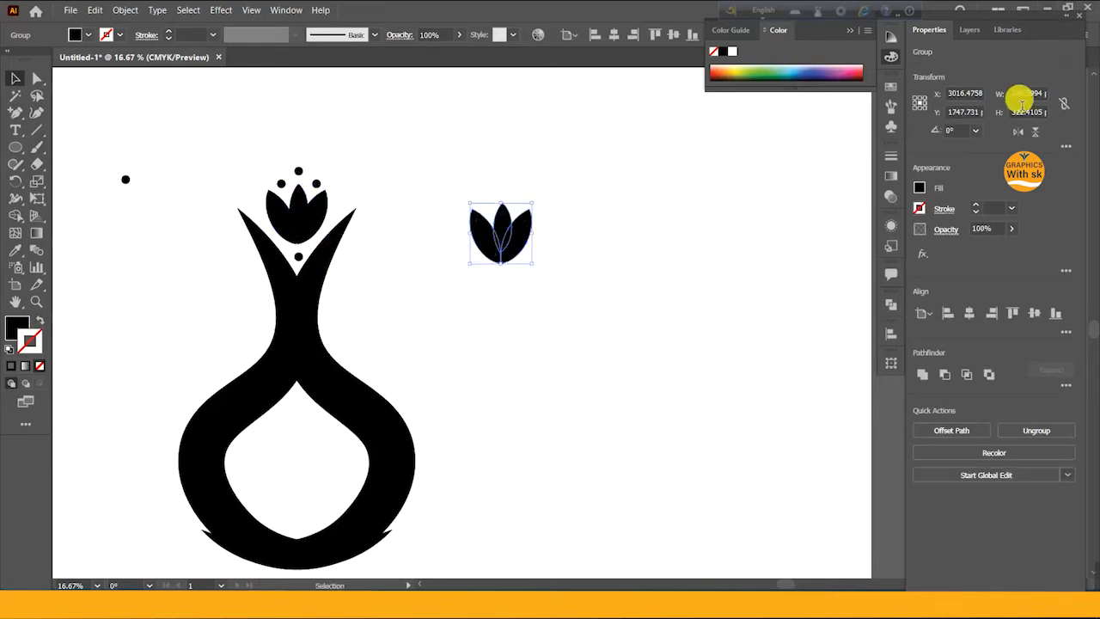
pyautogui.click(1035, 136)
pyautogui.moveTo(506, 234); pyautogui.dragTo(513, 291)
pyautogui.click(555, 283)
pyautogui.moveTo(583, 293); pyautogui.dragTo(297, 429)
pyautogui.rightClick(501, 243)
pyautogui.click(545, 336)
pyautogui.click(479, 364)
# Delete the spare dot beside the logo and group all the remaining artwork.
pyautogui.hotkey('ctrl', '-')
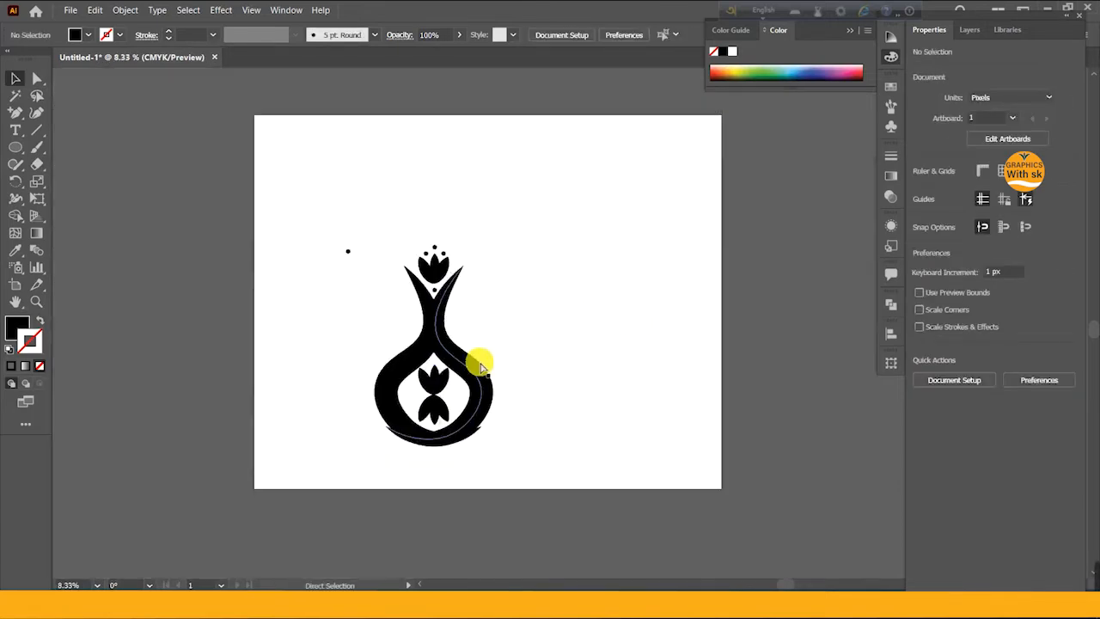
pyautogui.click(349, 252)
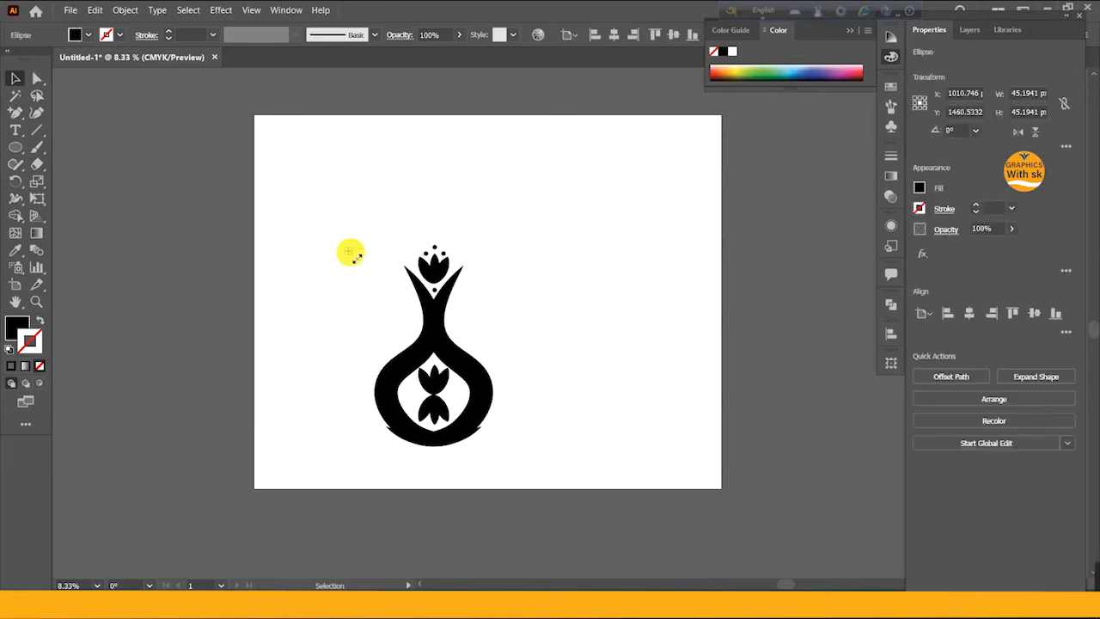
pyautogui.press('Delete')
pyautogui.hotkey('ctrl', 'a')
pyautogui.rightClick(458, 374)
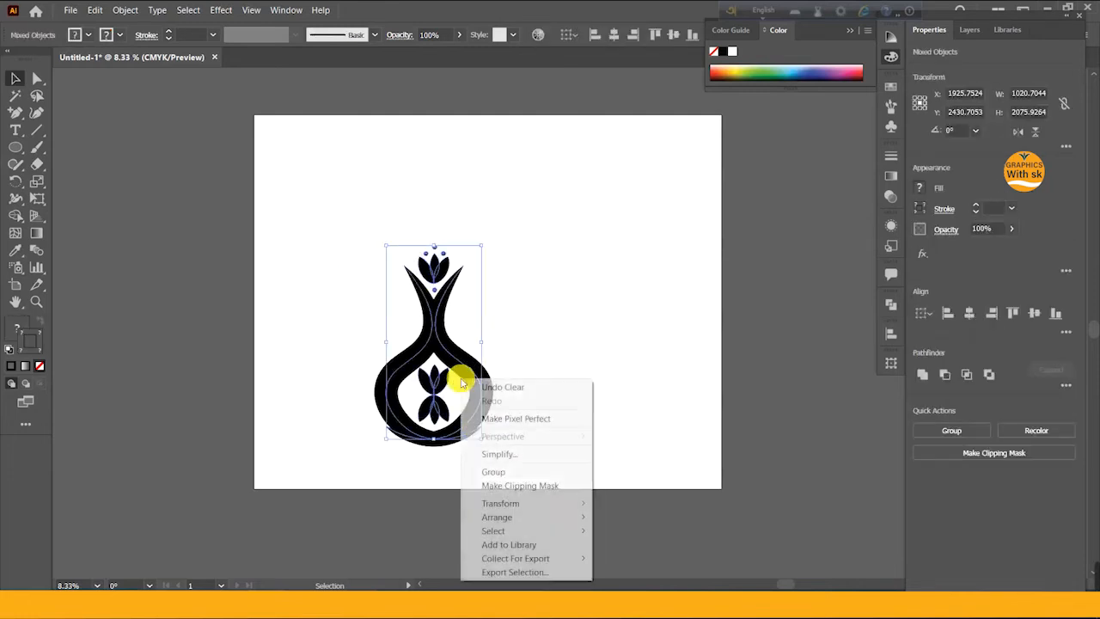
pyautogui.click(484, 464)
# Enlarge the grouped logo and move it near the centre of the artboard.
pyautogui.moveTo(447, 250); pyautogui.dragTo(455, 171)
pyautogui.click(472, 253)
pyautogui.moveTo(441, 273); pyautogui.dragTo(481, 287)
pyautogui.click(543, 254)
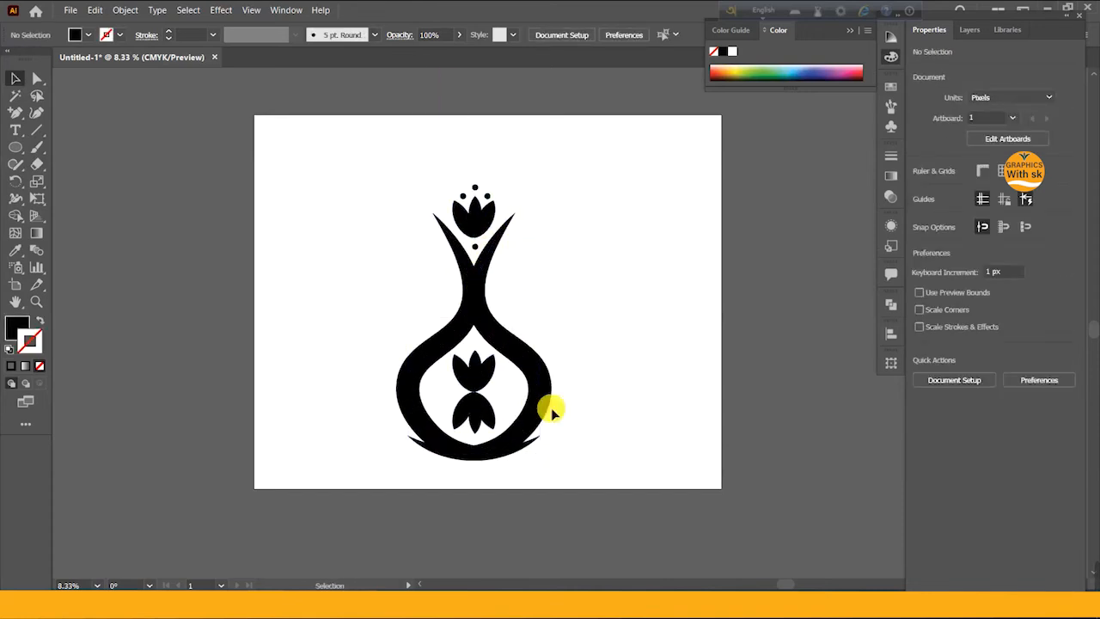
# Delete the three rotated copies of the brown motif below the upright one.
pyautogui.moveTo(1091, 583)
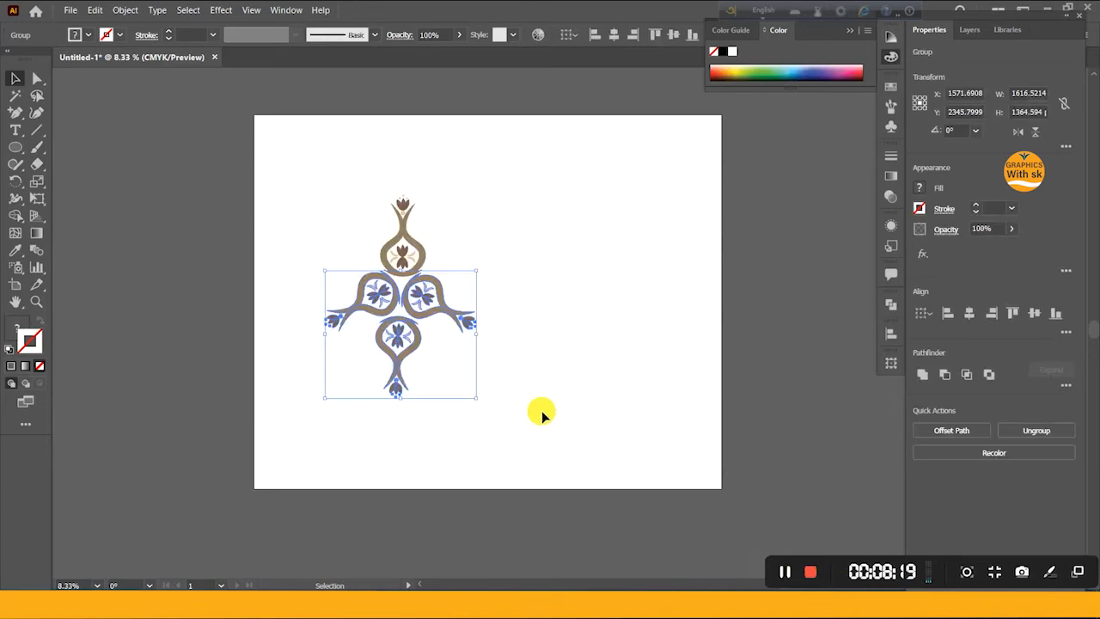
pyautogui.click(351, 252)
pyautogui.moveTo(316, 305); pyautogui.dragTo(585, 348)
pyautogui.press('Delete')
# Scale the upright brown motif to about 1055 × 1887 px and place it near the middle of the artboard.
pyautogui.click(409, 271)
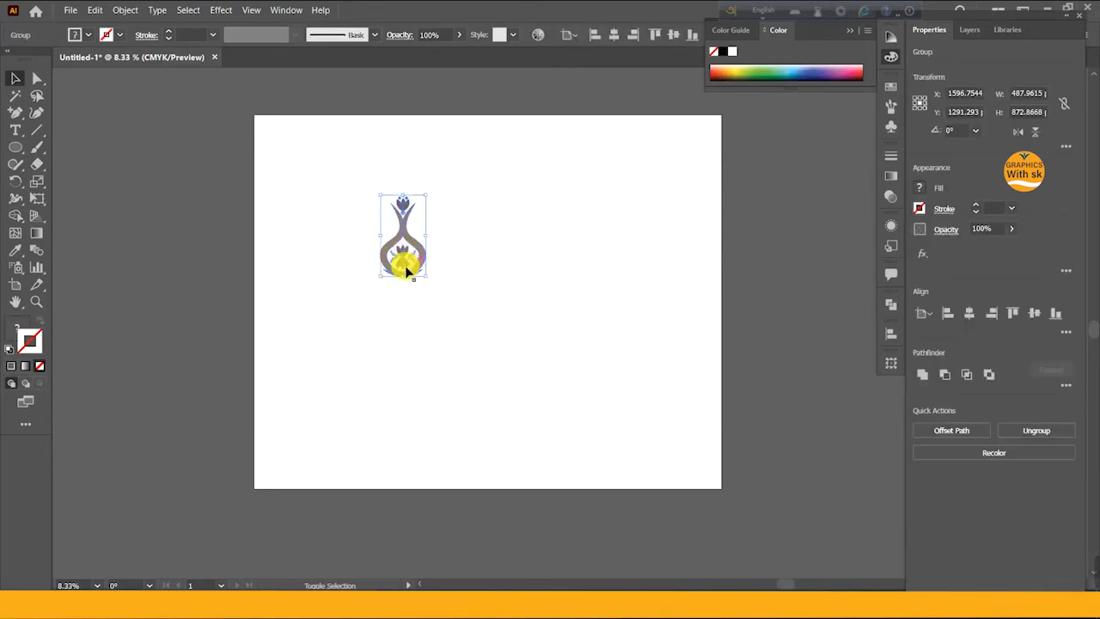
pyautogui.moveTo(409, 281); pyautogui.dragTo(405, 476)
pyautogui.moveTo(431, 357); pyautogui.dragTo(467, 290)
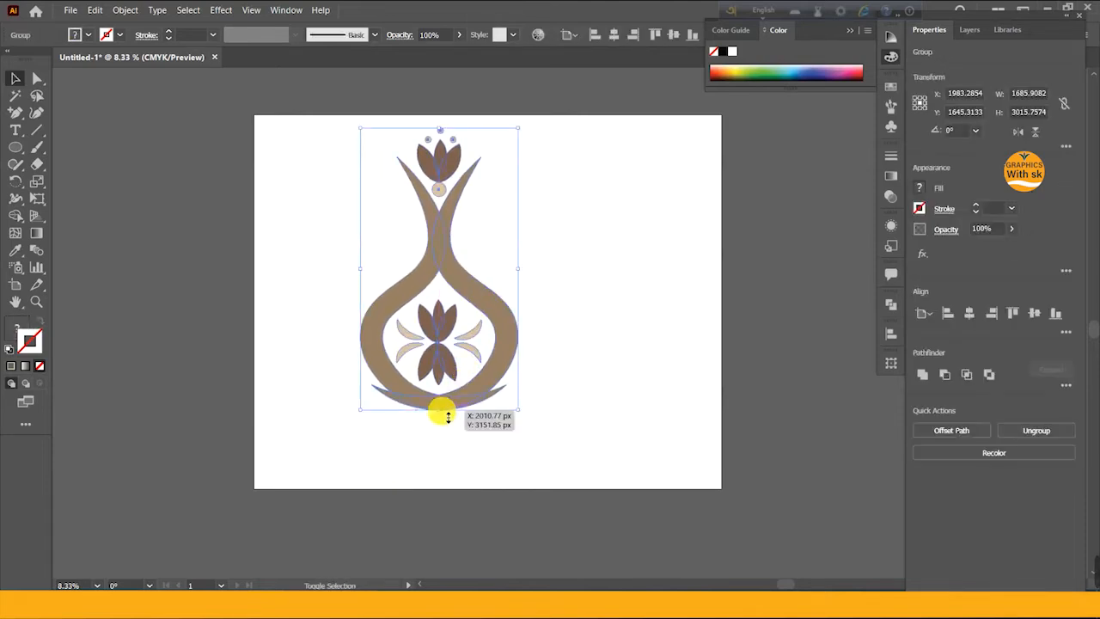
pyautogui.moveTo(448, 417); pyautogui.dragTo(438, 304)
pyautogui.moveTo(439, 206); pyautogui.dragTo(441, 265)
pyautogui.click(226, 305)
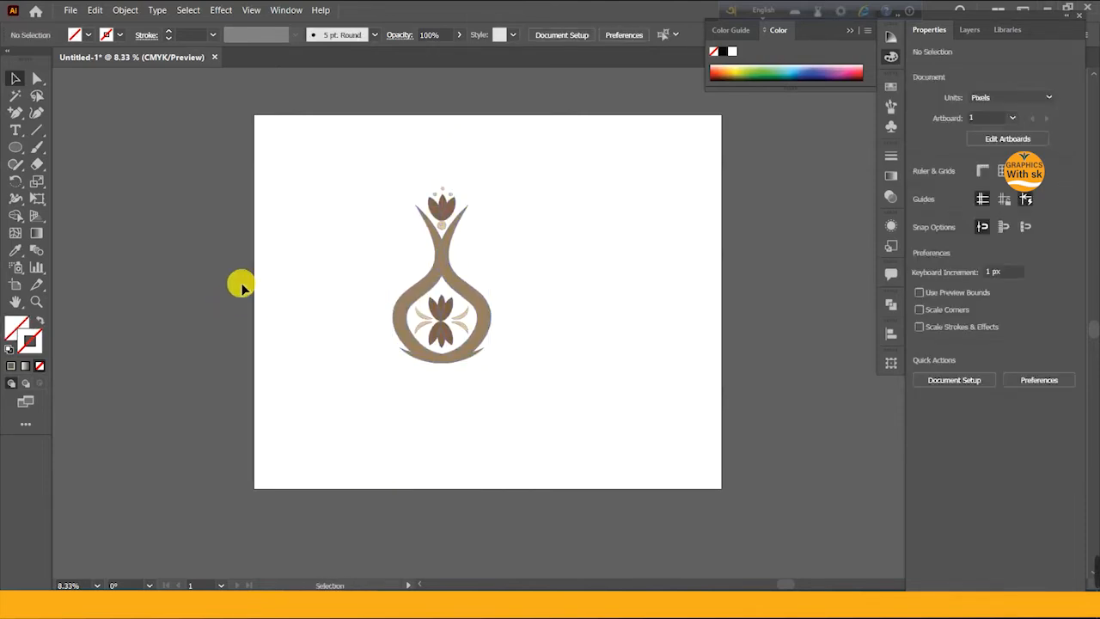
# Add the text "Vintage Logoi" below the brown motif and enlarge it to about 113 pt.
pyautogui.click(13, 130)
pyautogui.click(379, 384)
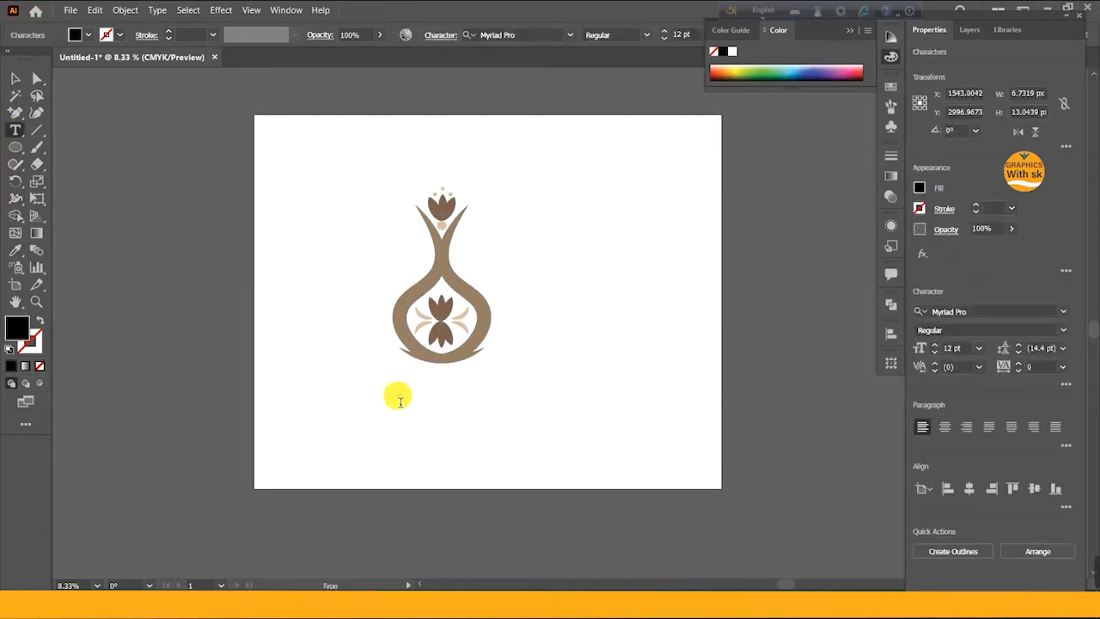
pyautogui.moveTo(406, 391); pyautogui.dragTo(576, 327)
# Search the fonts for "Bold" and set the text to Back to Black Bold Demo.
pyautogui.click(542, 36)
pyautogui.write('Bold')
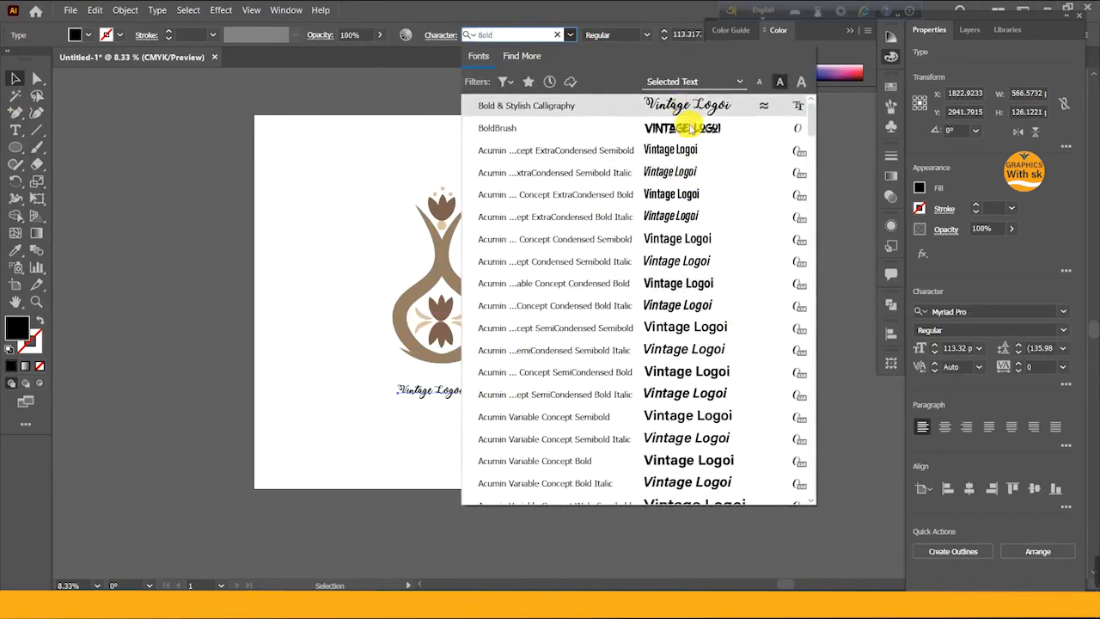
pyautogui.scroll(-15, 724, 306)
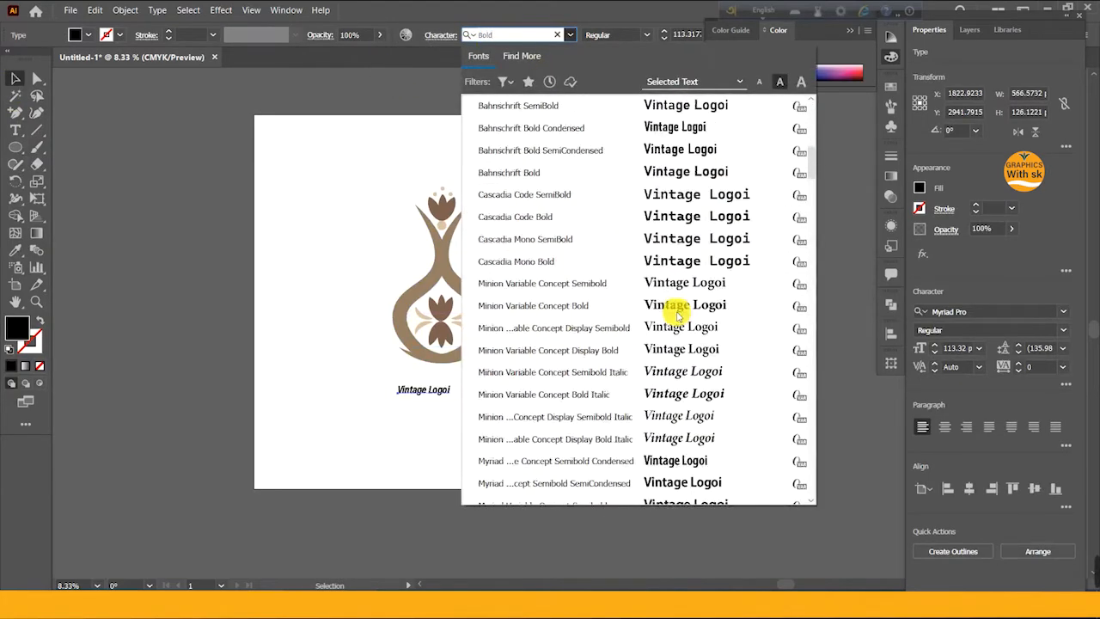
pyautogui.click(677, 316)
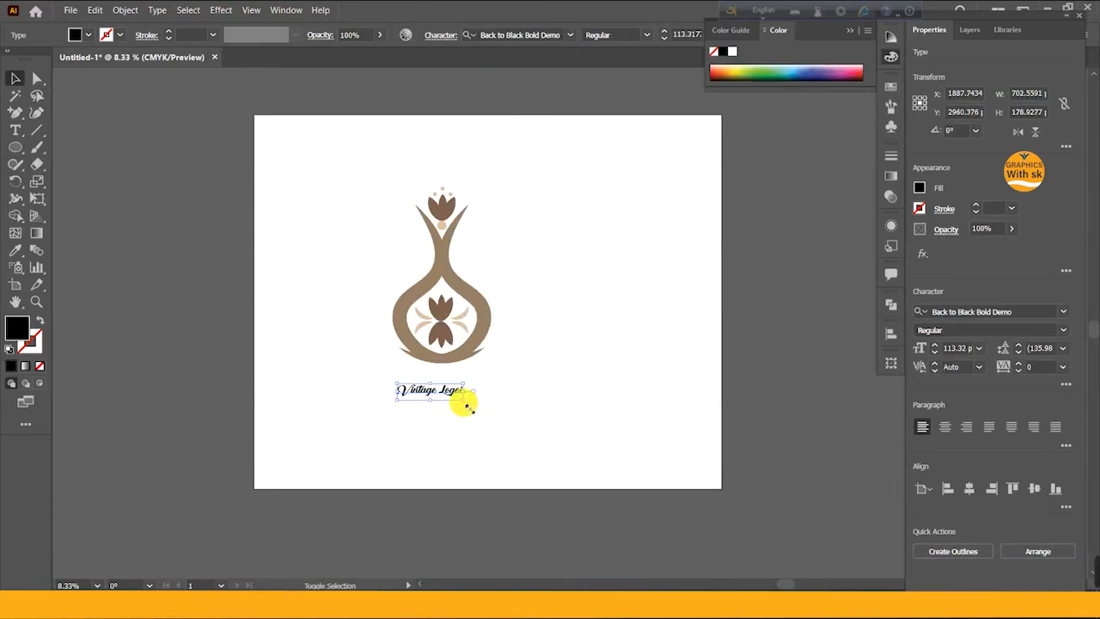
# Enlarge the text to about 371 pt and remove its trailing "i" so it reads "Vintage Logo".
pyautogui.moveTo(462, 400); pyautogui.dragTo(611, 506)
pyautogui.doubleClick(604, 417)
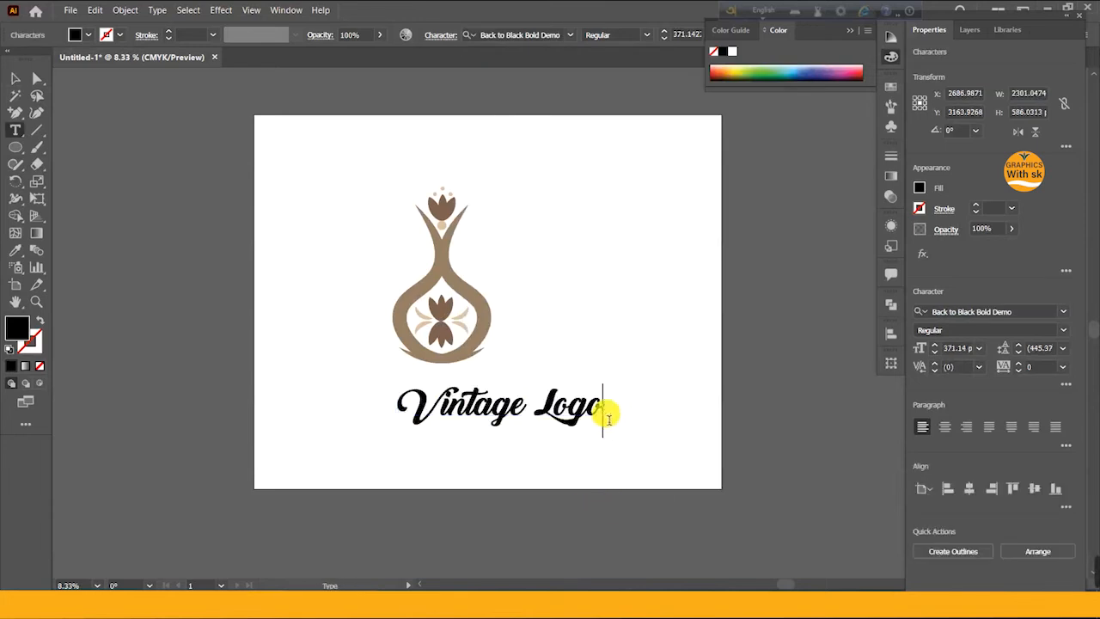
pyautogui.write('v')
pyautogui.press('BackSpace')
# Reduce "Vintage Logo" to about 238 pt directly beneath the motif and centre the two on each other horizontally.
pyautogui.click(17, 79)
pyautogui.moveTo(482, 418); pyautogui.dragTo(435, 407)
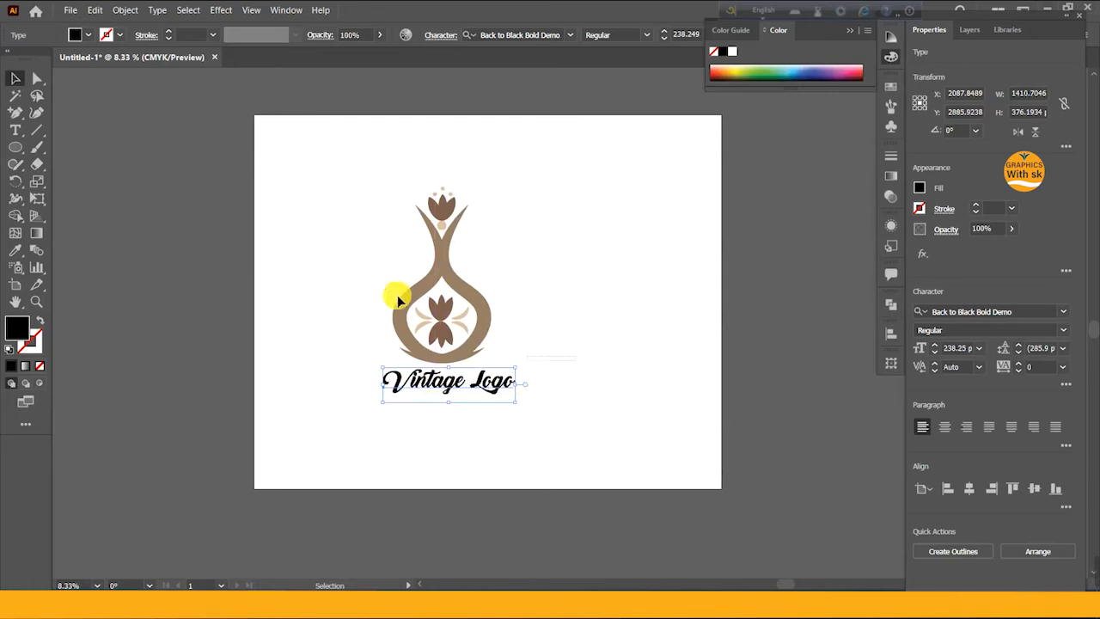
pyautogui.click(378, 277)
pyautogui.click(435, 285)
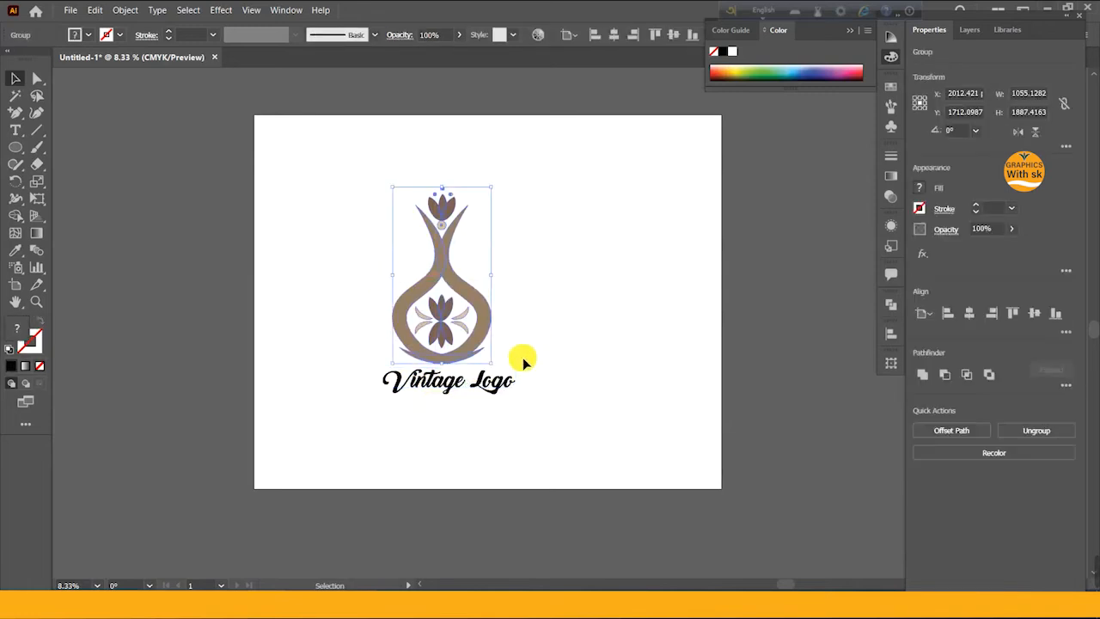
pyautogui.hotkey('ctrl', 'a')
pyautogui.click(482, 40)
# Change the fill of the "Vintage Logo" text to the gold tone D1B36F.
pyautogui.click(449, 383)
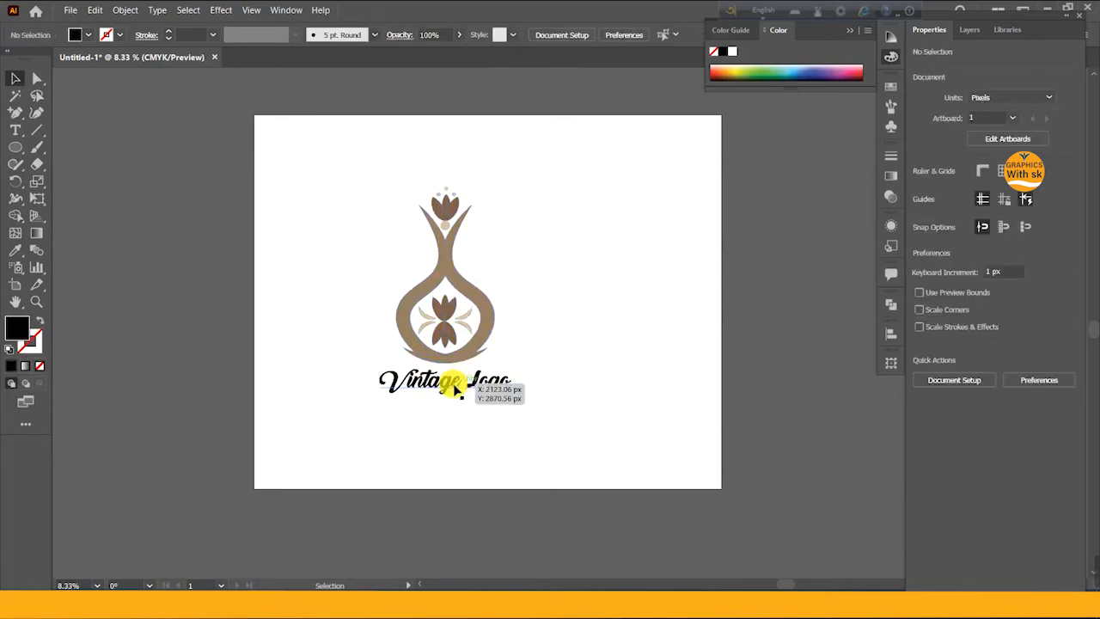
pyautogui.doubleClick(18, 326)
pyautogui.click(564, 233)
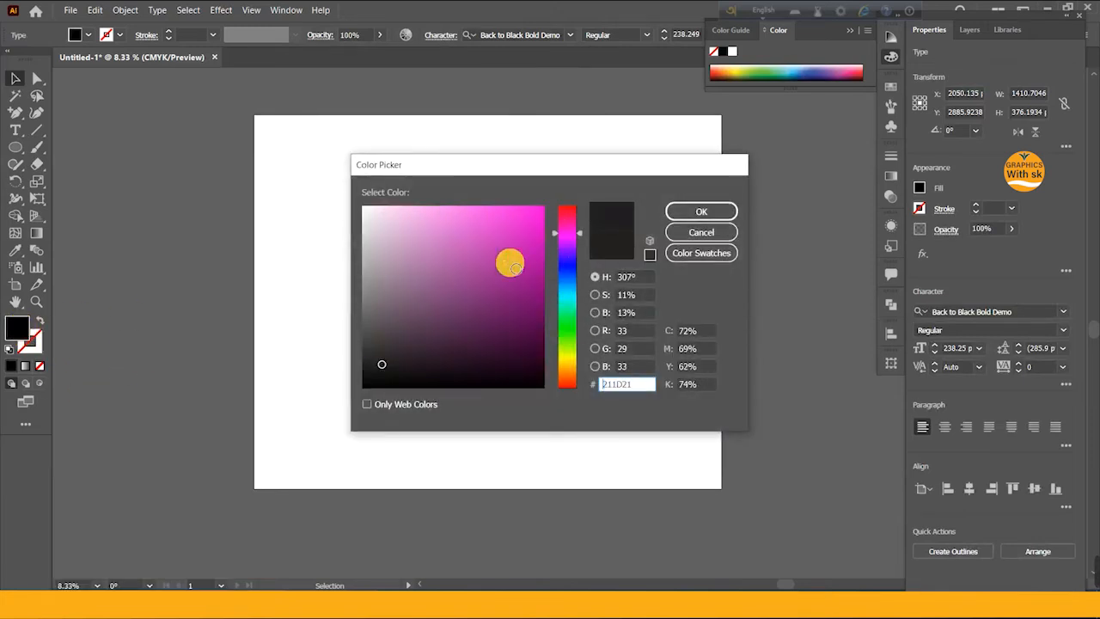
pyautogui.click(375, 316)
pyautogui.click(565, 371)
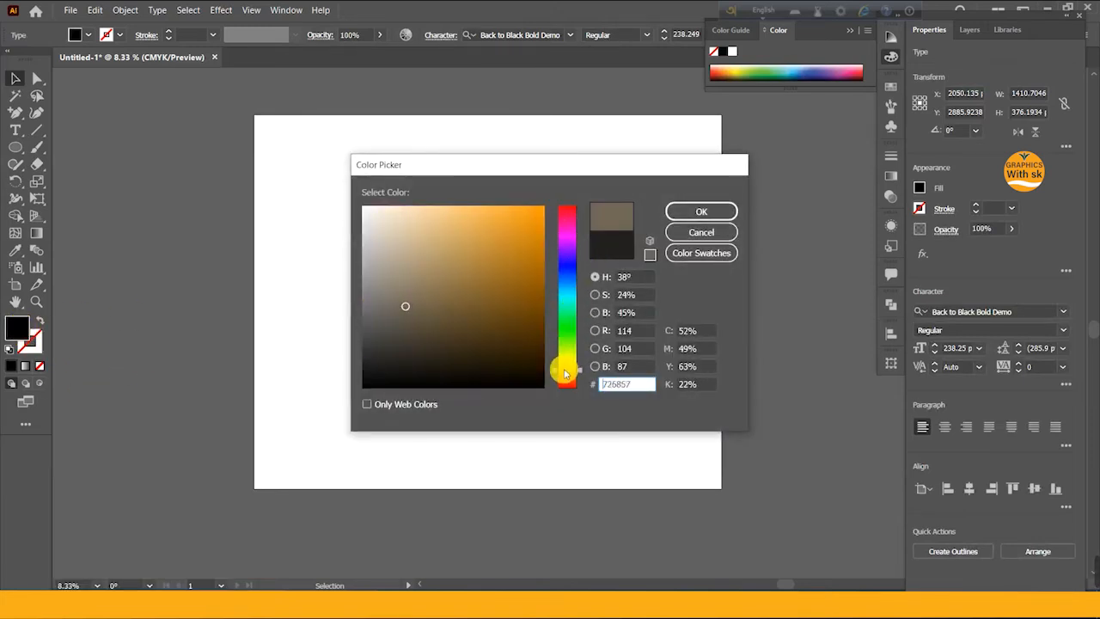
pyautogui.moveTo(563, 363); pyautogui.dragTo(562, 370)
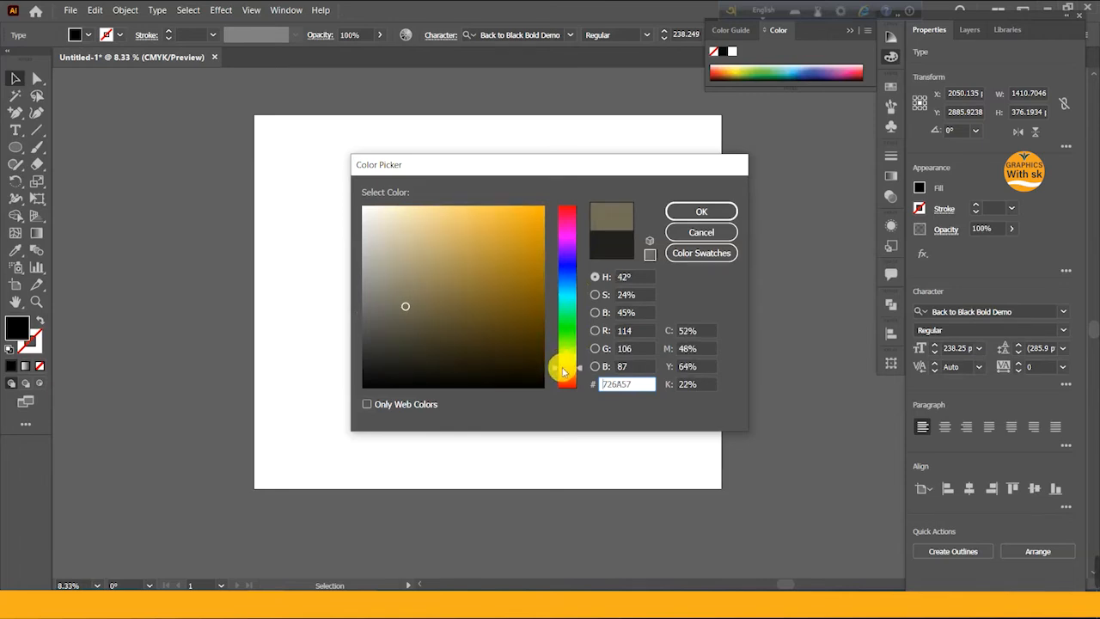
pyautogui.click(448, 238)
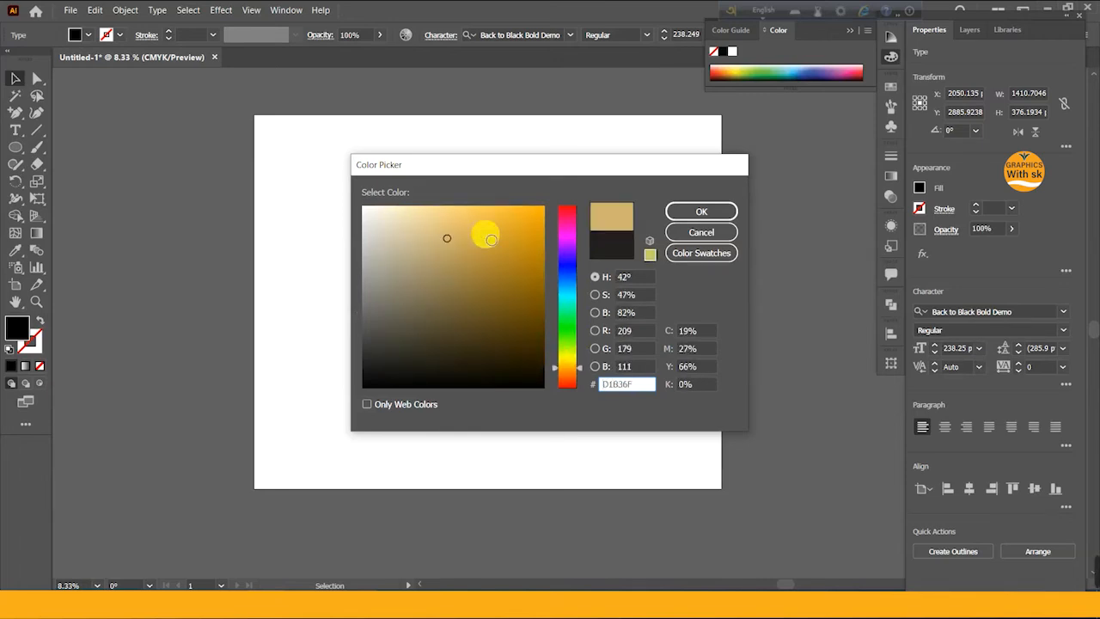
pyautogui.click(702, 204)
# Expand the object and fill of the gold "Vintage Logo" text.
pyautogui.click(592, 304)
pyautogui.moveTo(344, 294); pyautogui.dragTo(579, 417)
pyautogui.click(579, 418)
pyautogui.click(446, 378)
pyautogui.click(143, 18)
pyautogui.click(143, 153)
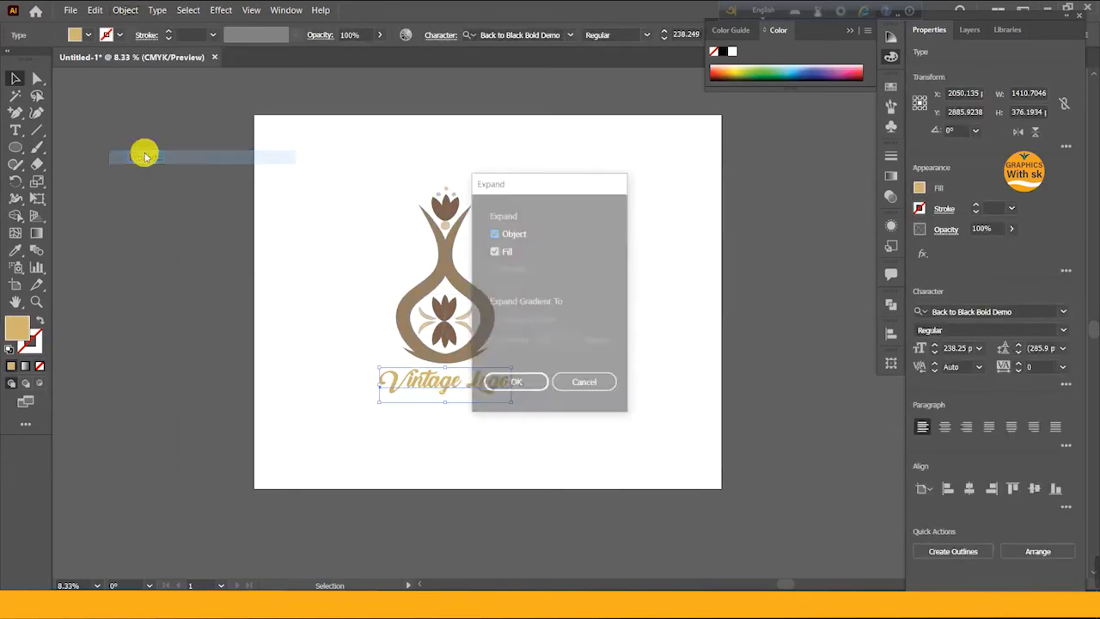
pyautogui.click(503, 388)
# Select the motif and the lettering together and move them into the artboard's right half, to about X 3273, Y 1809 px.
pyautogui.click(332, 266)
pyautogui.moveTo(331, 266); pyautogui.dragTo(522, 393)
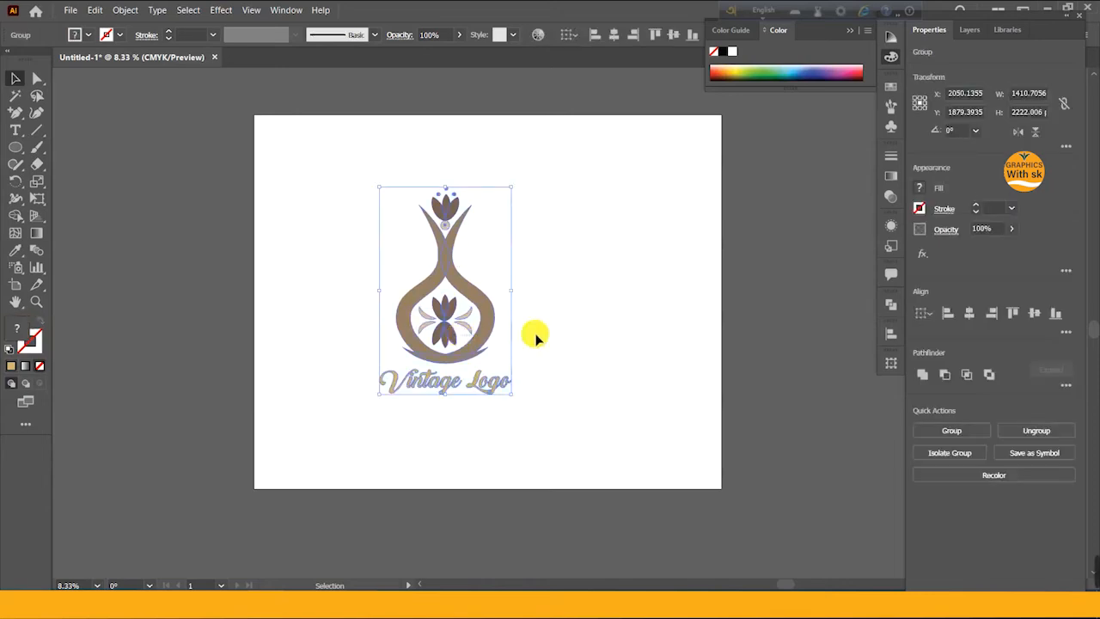
pyautogui.click(446, 335)
pyautogui.moveTo(445, 202); pyautogui.dragTo(560, 196)
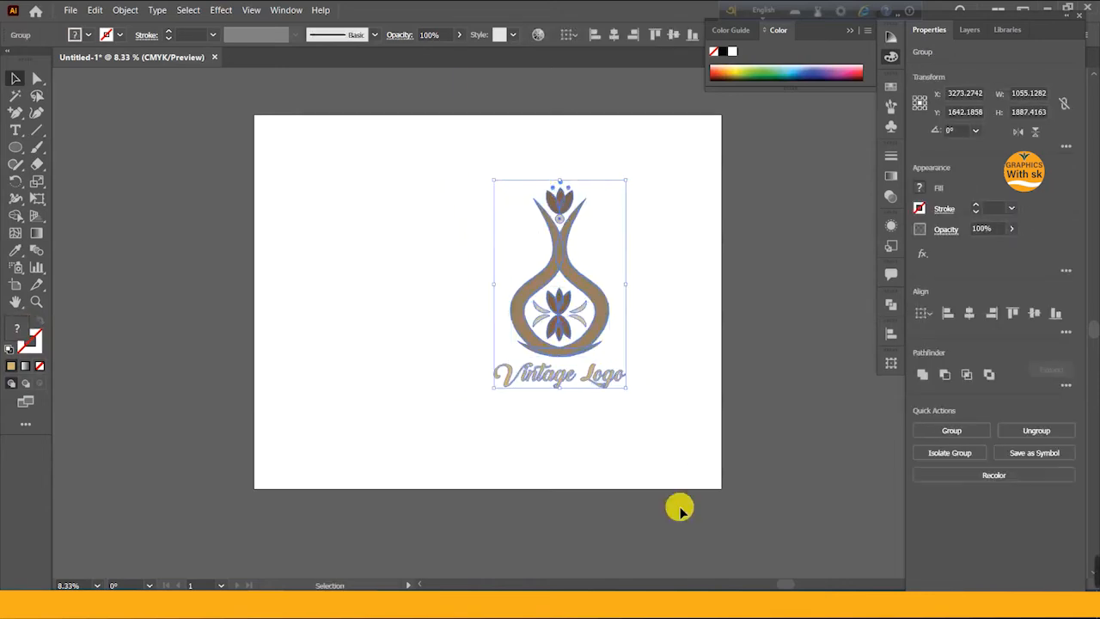
# Group the motif and the "Vintage Logo" lettering.
pyautogui.click(678, 507)
pyautogui.click(607, 376)
pyautogui.rightClick(607, 375)
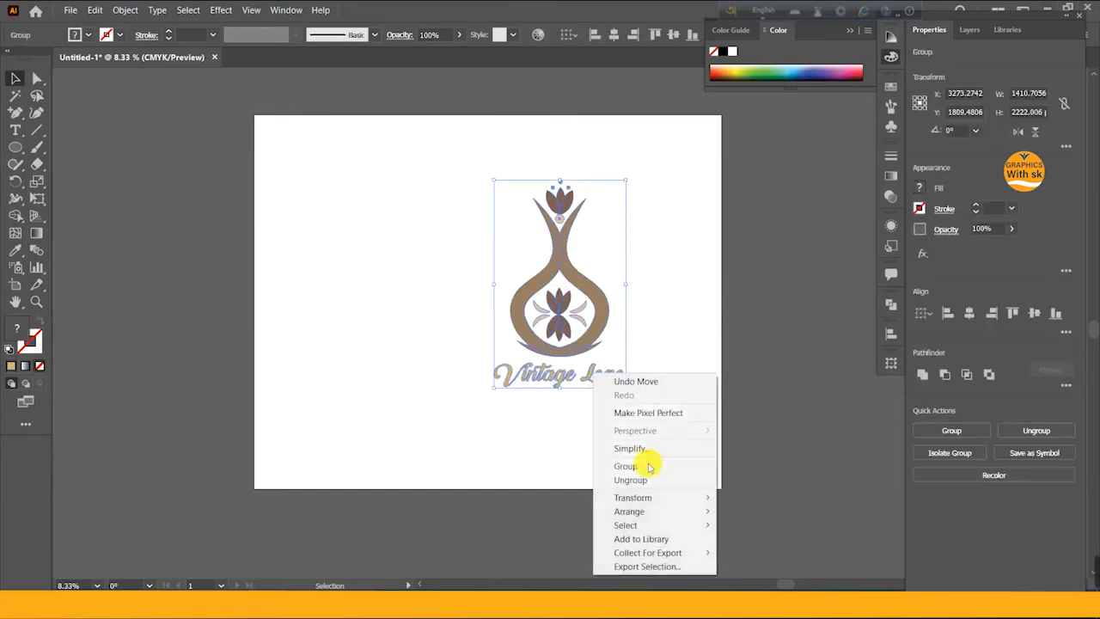
pyautogui.click(638, 475)
pyautogui.click(638, 471)
# Enlarge the grouped logo to about 1790 × 2820 px and move it to about X 1880, Y 1851 px.
pyautogui.moveTo(560, 334); pyautogui.dragTo(557, 319)
pyautogui.moveTo(558, 373); pyautogui.dragTo(557, 431)
pyautogui.click(633, 363)
pyautogui.moveTo(568, 326); pyautogui.dragTo(440, 318)
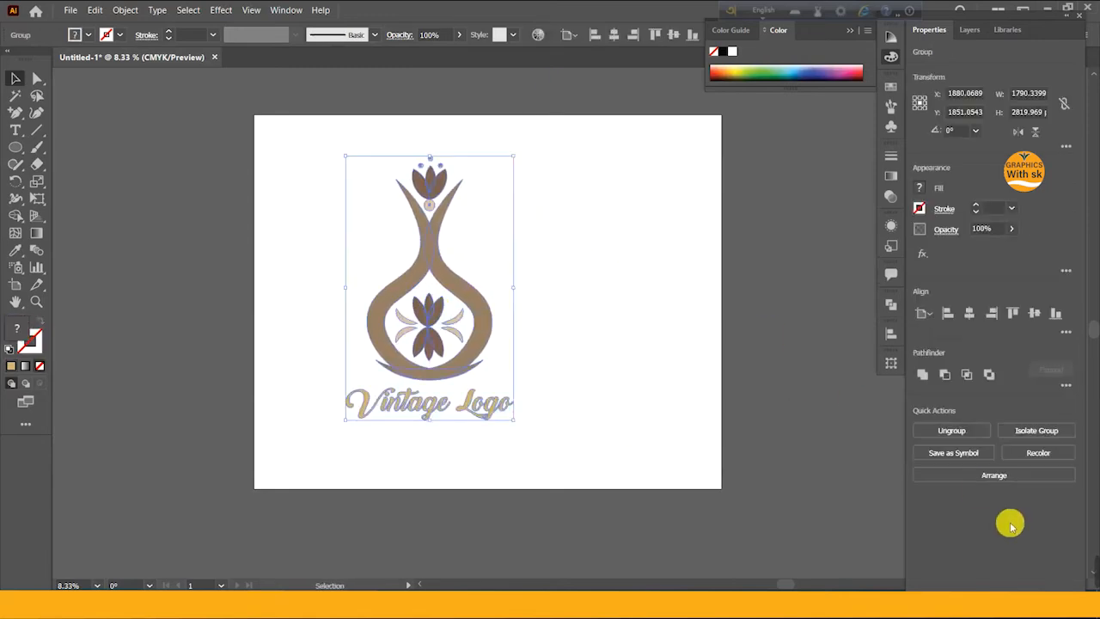
pyautogui.moveTo(802, 572)
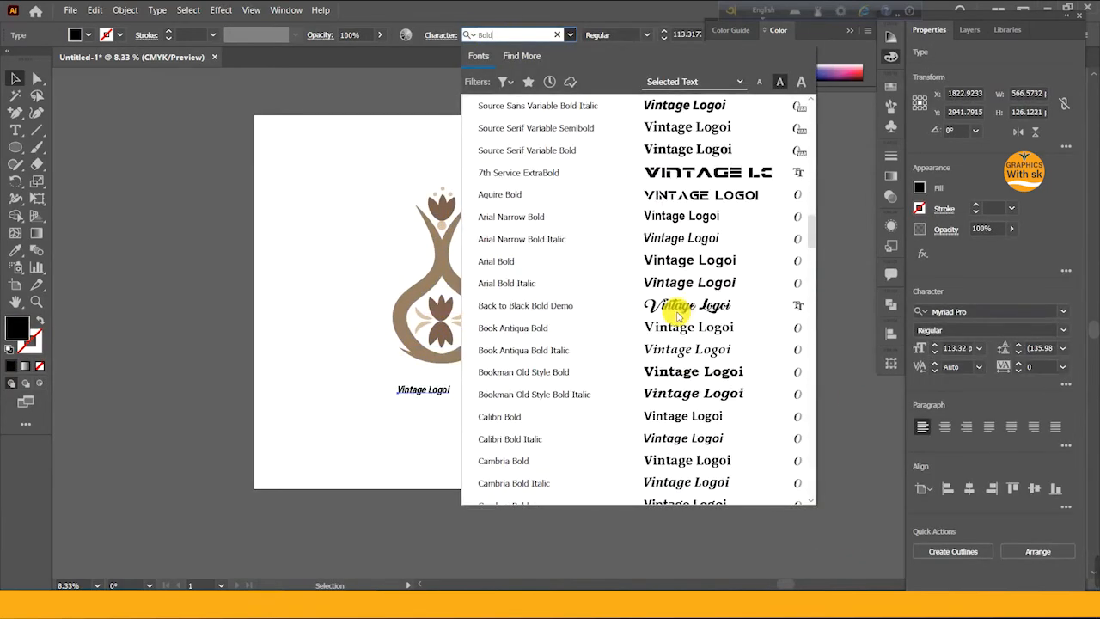
# Set the text under the motif to Back to Black Bold Demo and enlarge it to about 371 pt.
pyautogui.click(675, 309)
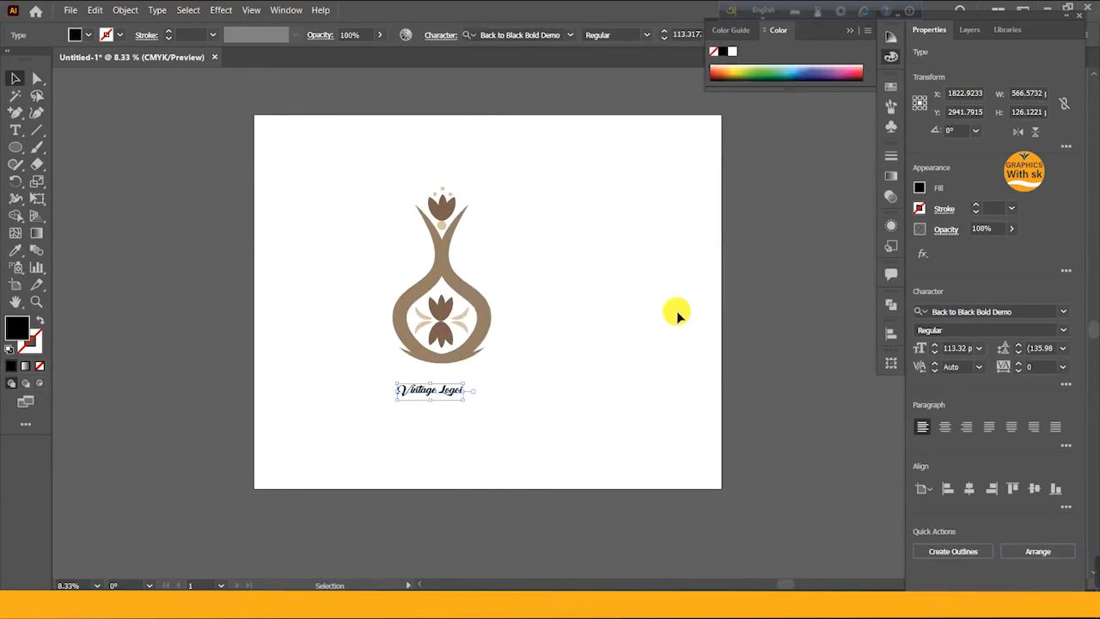
pyautogui.moveTo(464, 400); pyautogui.dragTo(612, 503)
# Delete the trailing "i" so the text reads "Vintage Logo".
pyautogui.doubleClick(607, 419)
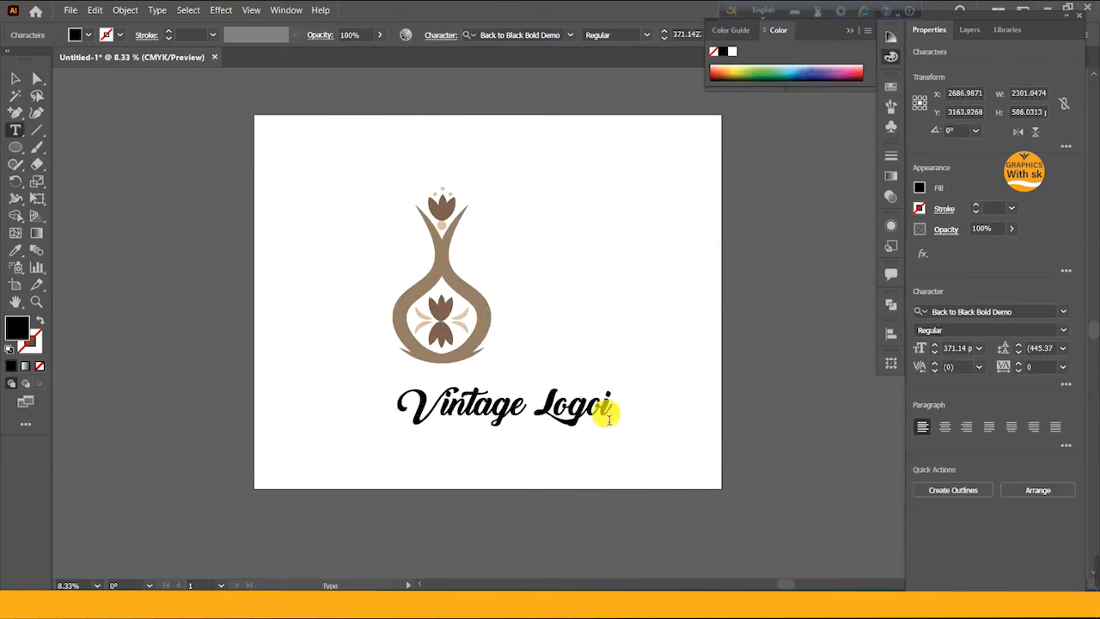
pyautogui.press('BackSpace')
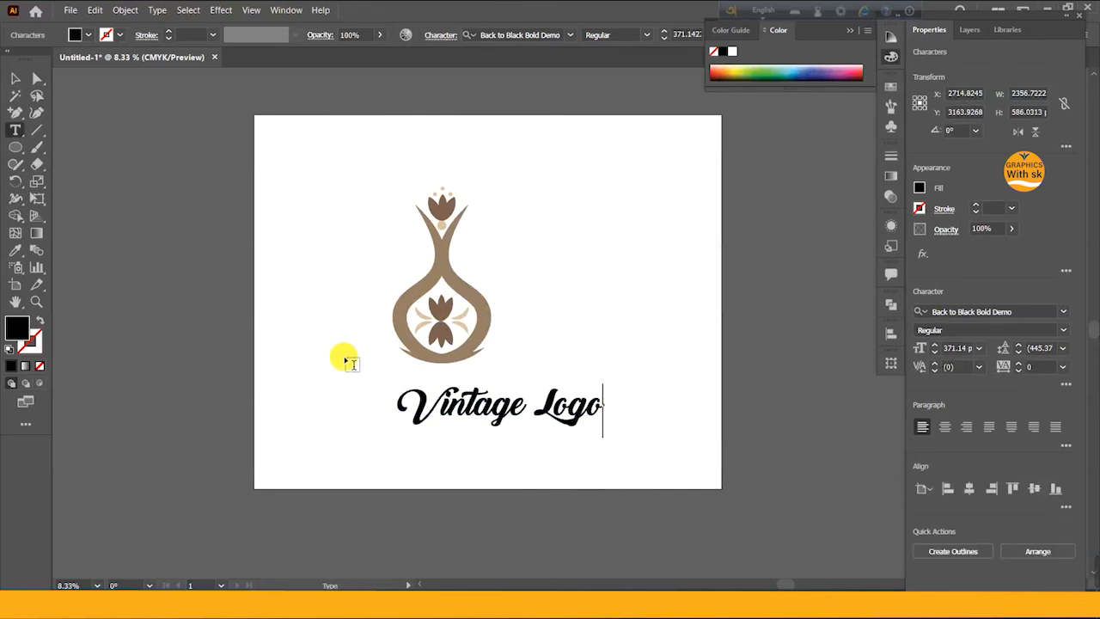
pyautogui.click(16, 78)
# Reduce "Vintage Logo" to about 238 pt just beneath the motif and align their horizontal centres.
pyautogui.moveTo(487, 417); pyautogui.dragTo(439, 408)
pyautogui.click(378, 277)
pyautogui.click(432, 282)
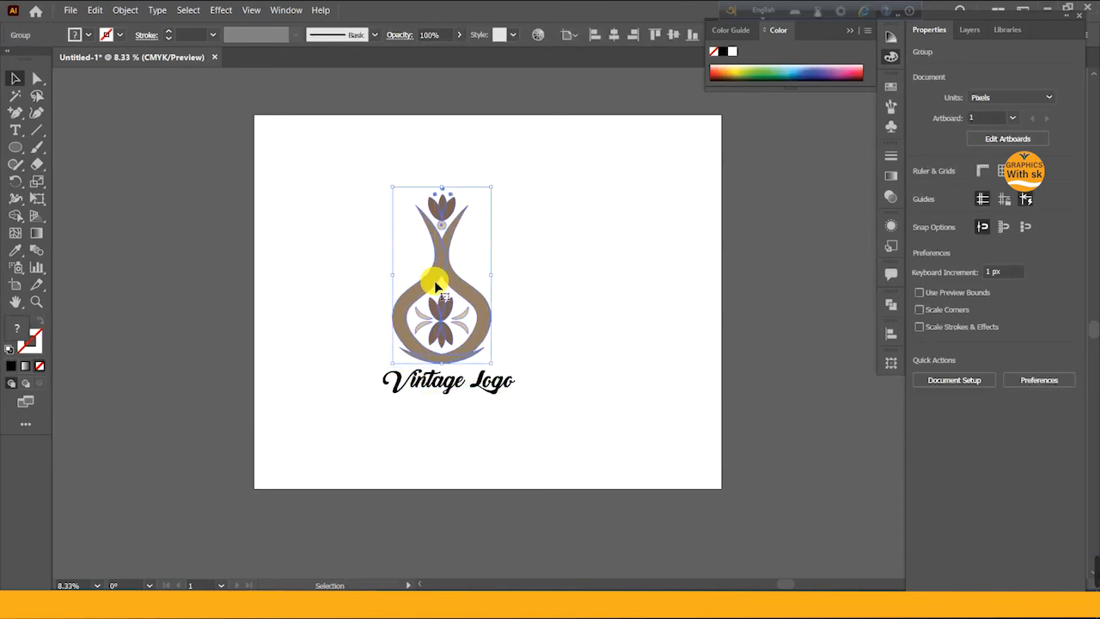
pyautogui.moveTo(367, 308); pyautogui.dragTo(595, 421)
pyautogui.click(483, 38)
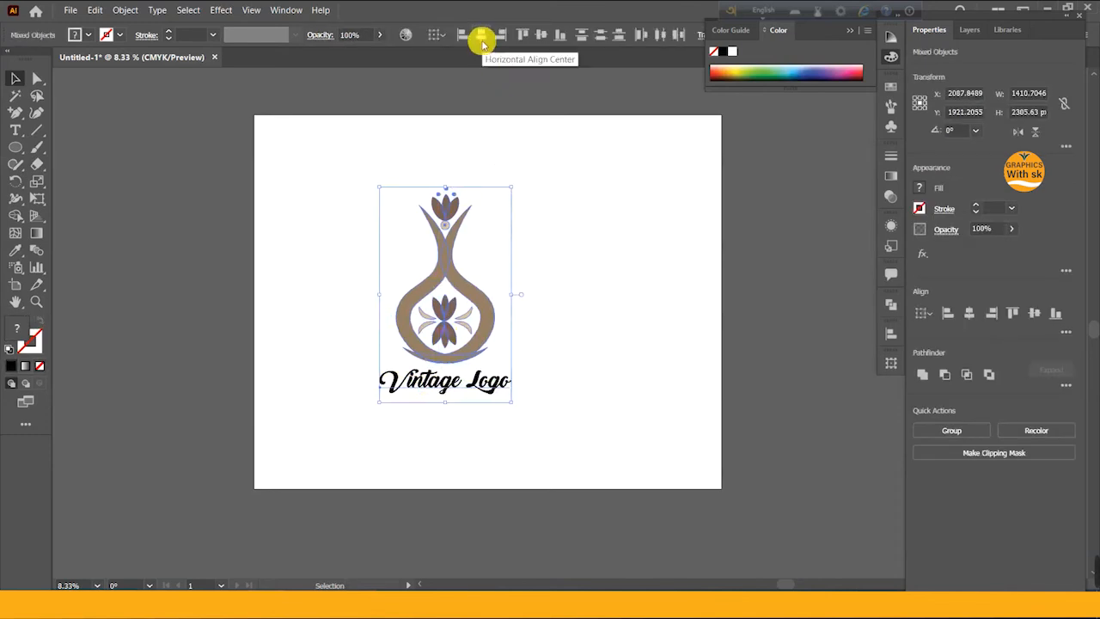
# Set the fill of the "Vintage Logo" text to gold D1B36F.
pyautogui.click(554, 237)
pyautogui.click(455, 388)
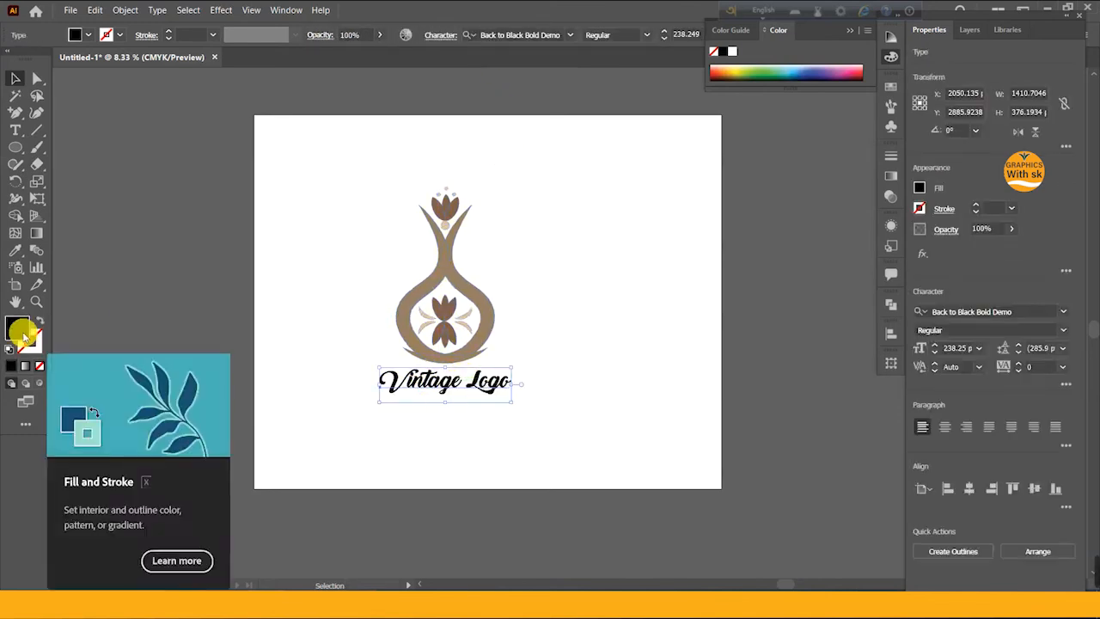
pyautogui.doubleClick(21, 329)
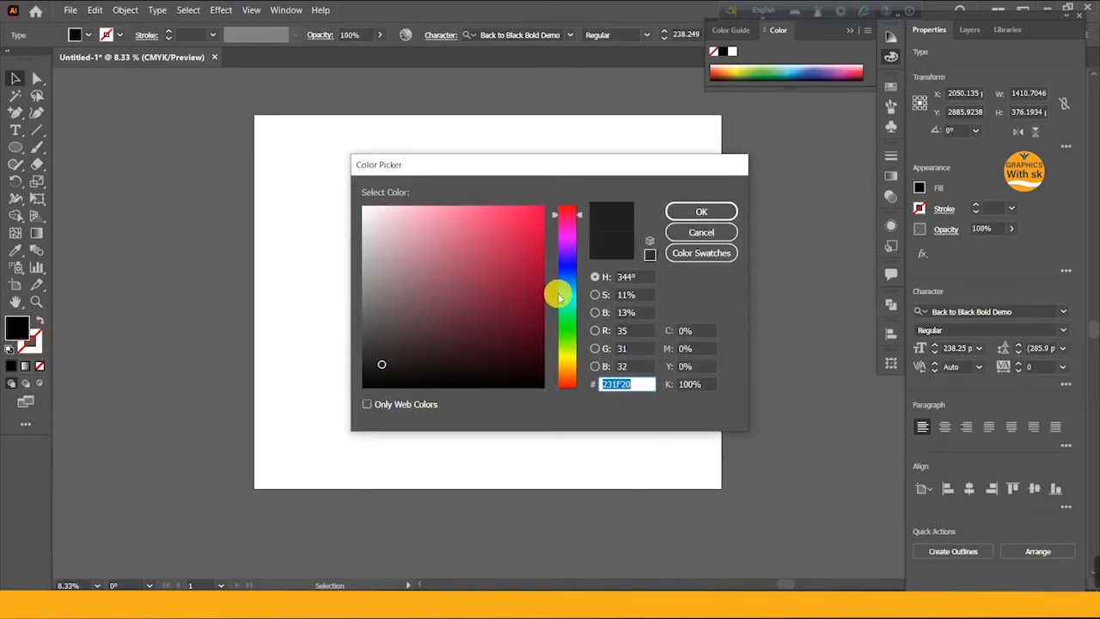
pyautogui.click(560, 235)
pyautogui.moveTo(381, 314); pyautogui.dragTo(405, 306)
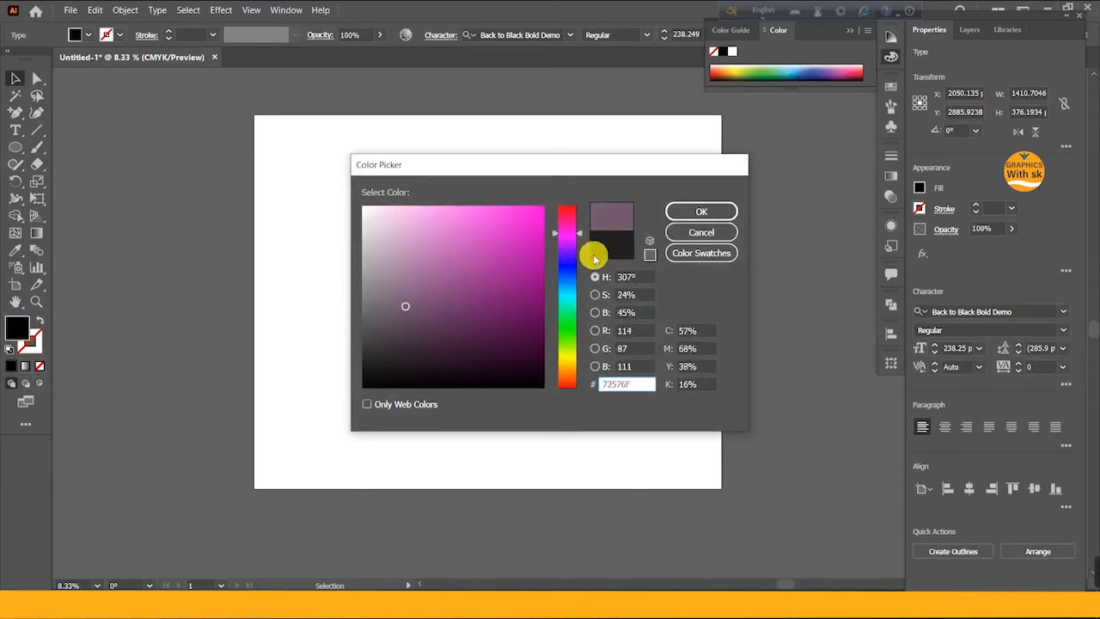
pyautogui.click(565, 371)
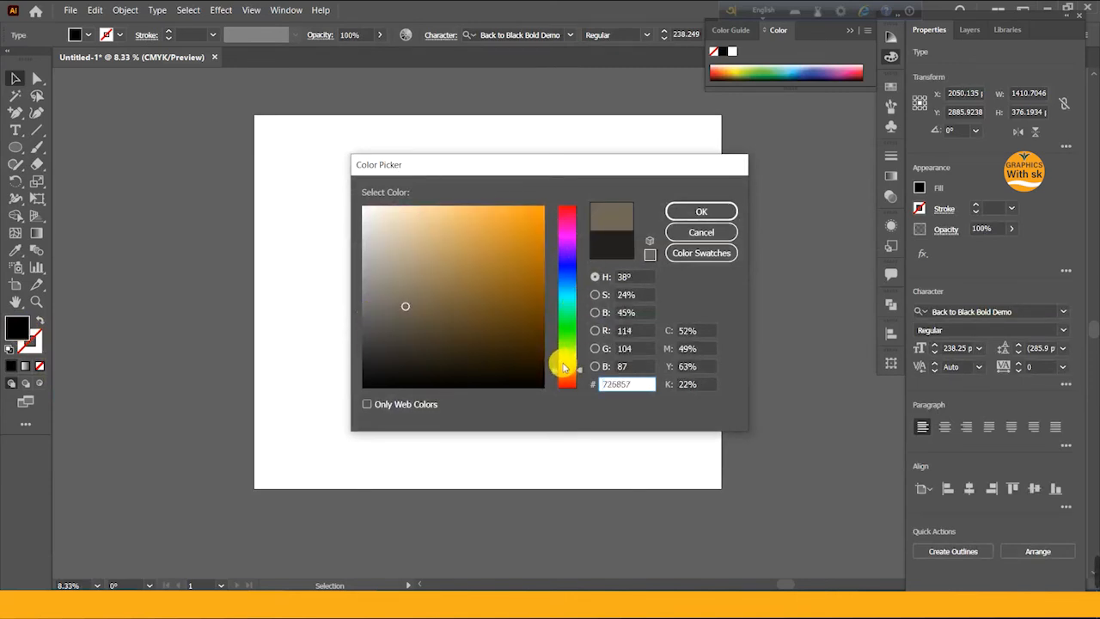
pyautogui.moveTo(564, 367); pyautogui.dragTo(563, 365)
pyautogui.moveTo(459, 295); pyautogui.dragTo(455, 243)
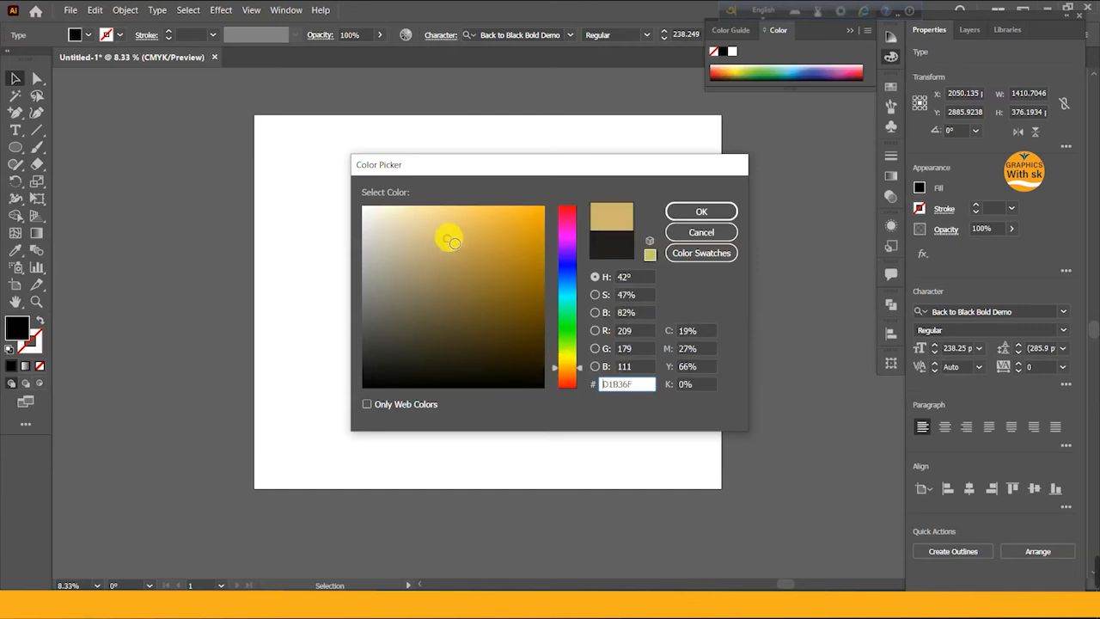
pyautogui.click(698, 212)
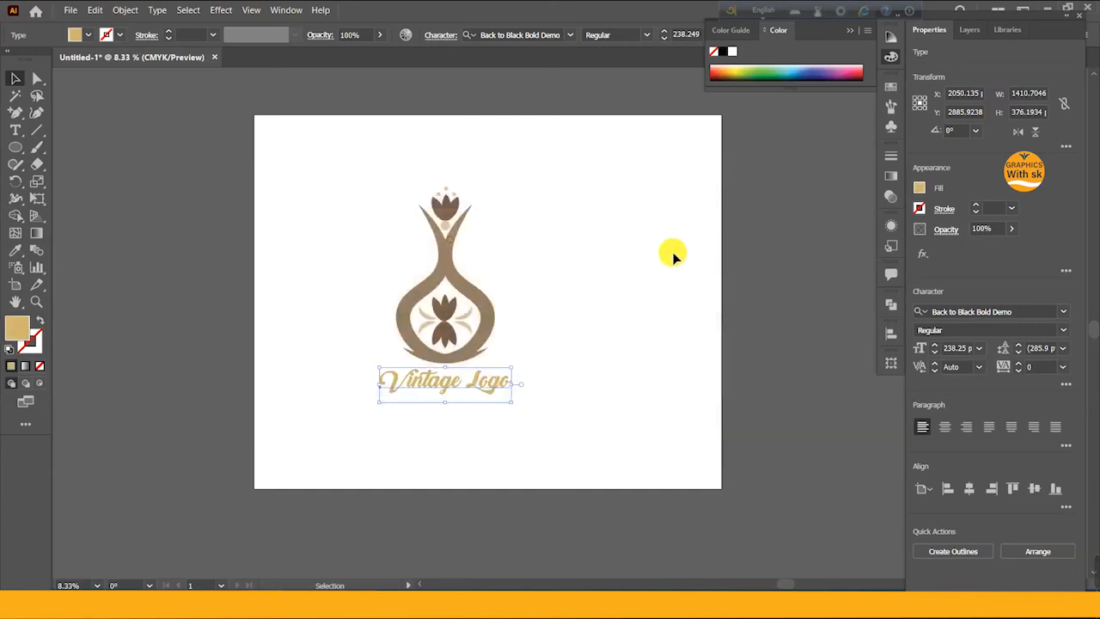
# Expand the "Vintage Logo" text with the Object and Fill options on.
pyautogui.click(593, 306)
pyautogui.moveTo(346, 294); pyautogui.dragTo(578, 412)
pyautogui.click(575, 388)
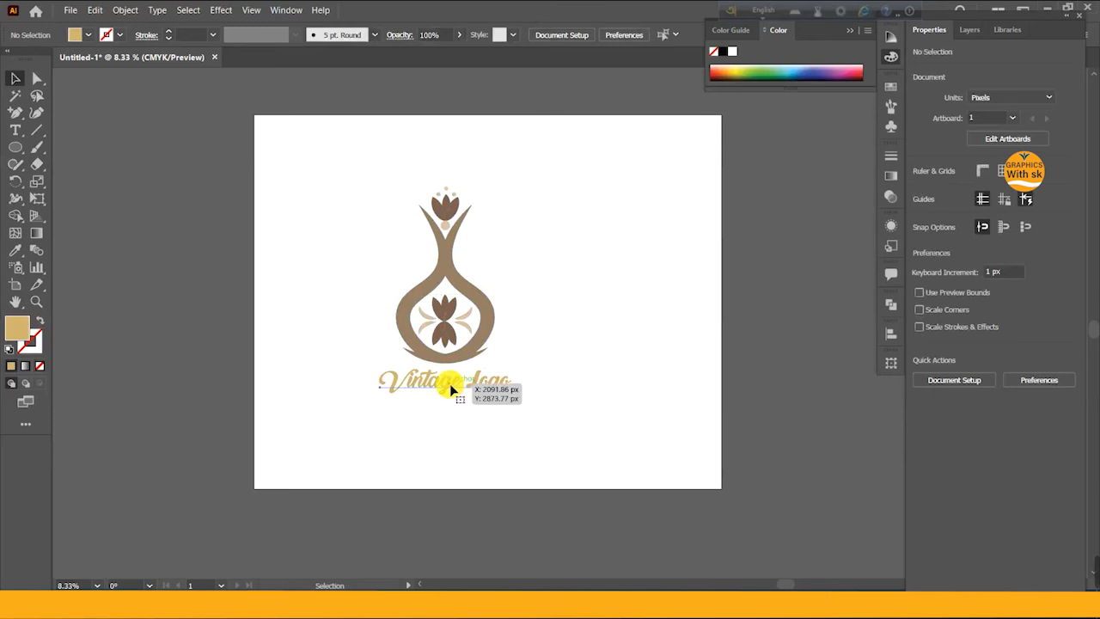
pyautogui.click(451, 389)
pyautogui.click(127, 10)
pyautogui.click(139, 154)
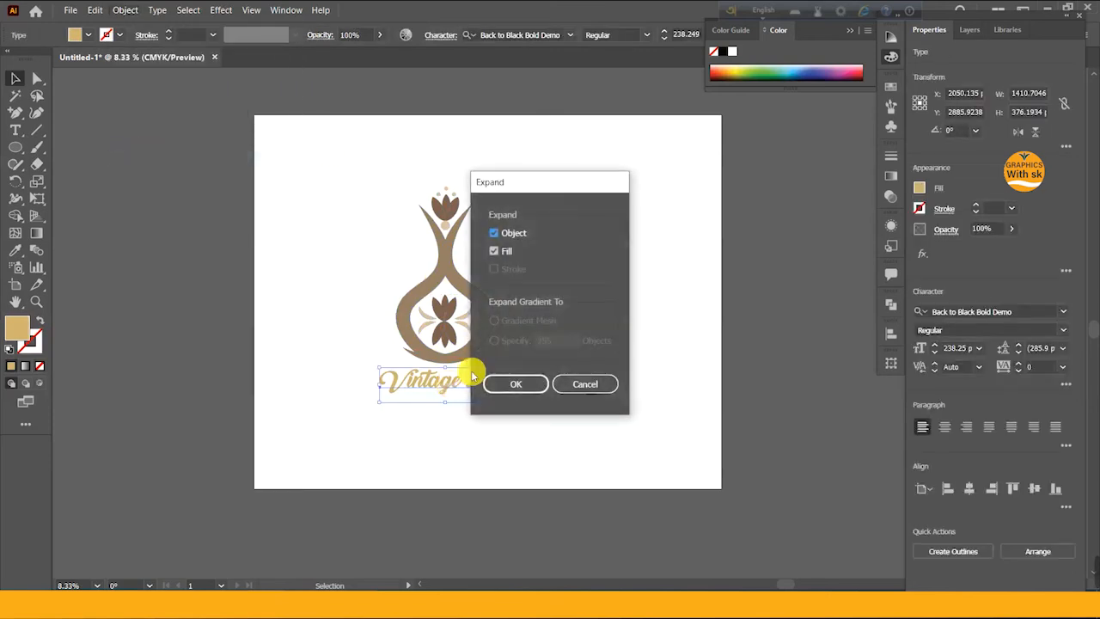
pyautogui.click(501, 391)
# Select the motif with its lettering and shift both to about X 3273, Y 1809 px in the artboard's right half.
pyautogui.click(526, 363)
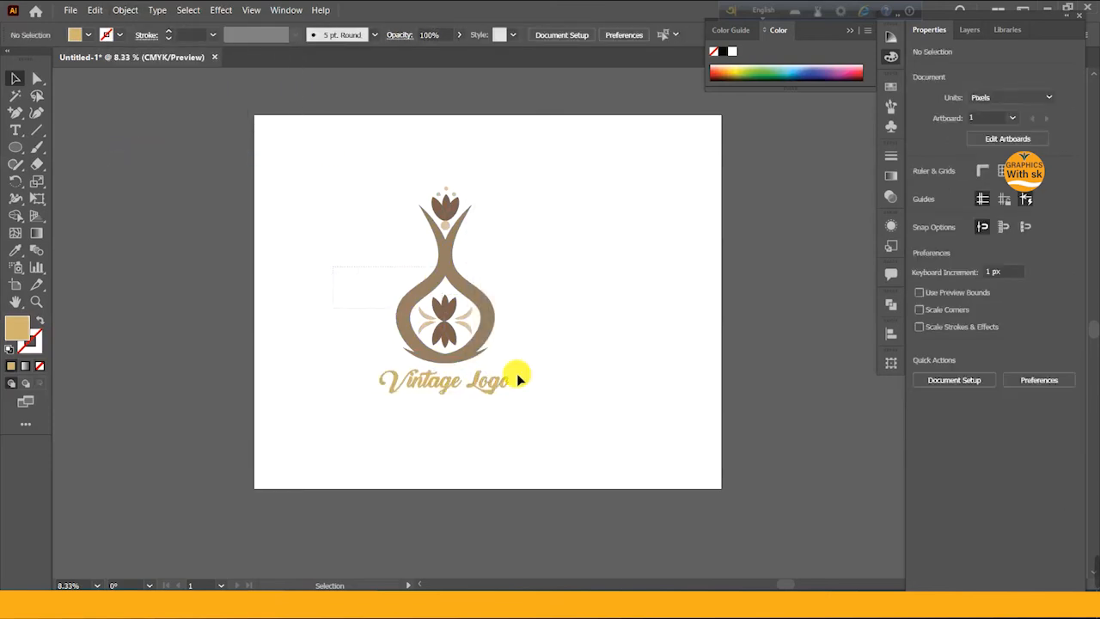
pyautogui.click(461, 342)
pyautogui.click(546, 332)
pyautogui.click(454, 282)
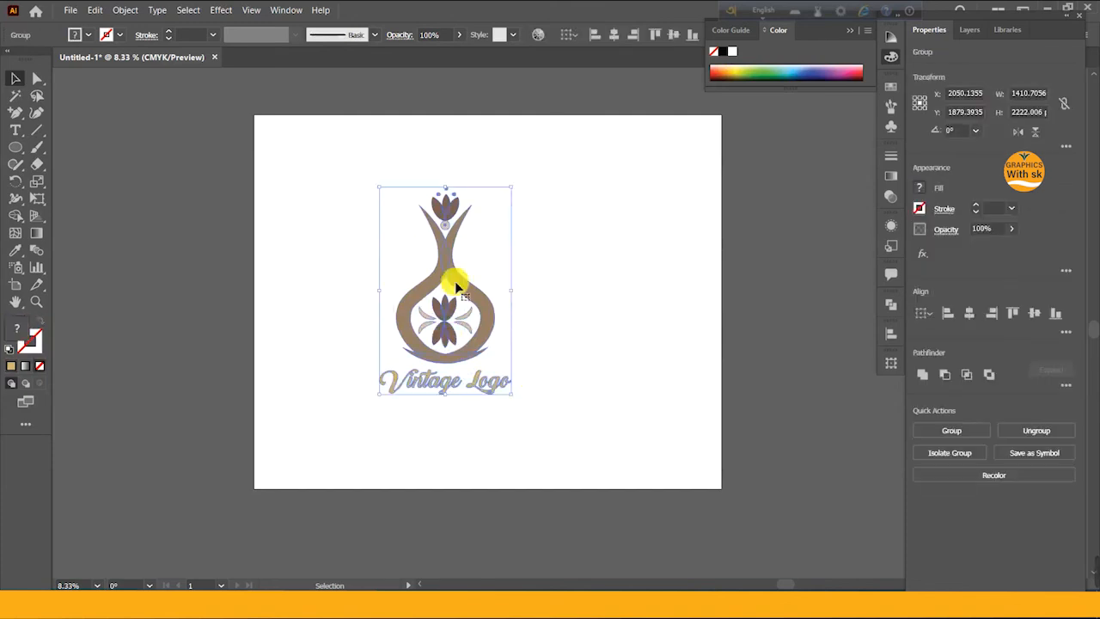
pyautogui.moveTo(443, 216); pyautogui.dragTo(560, 211)
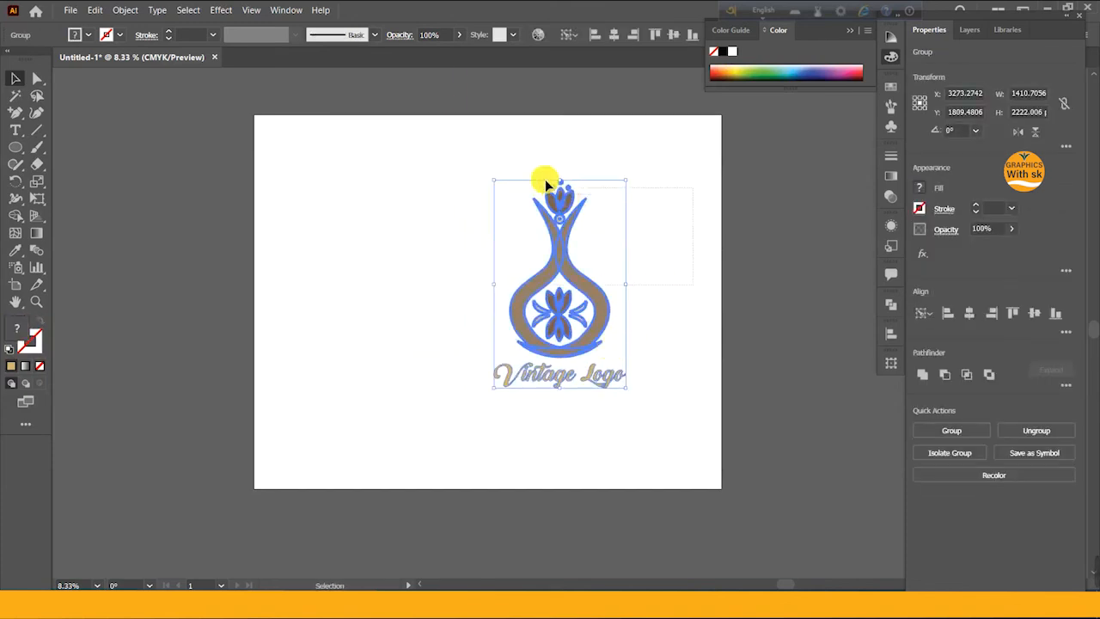
# Group the motif with the lettering beneath it.
pyautogui.click(516, 218)
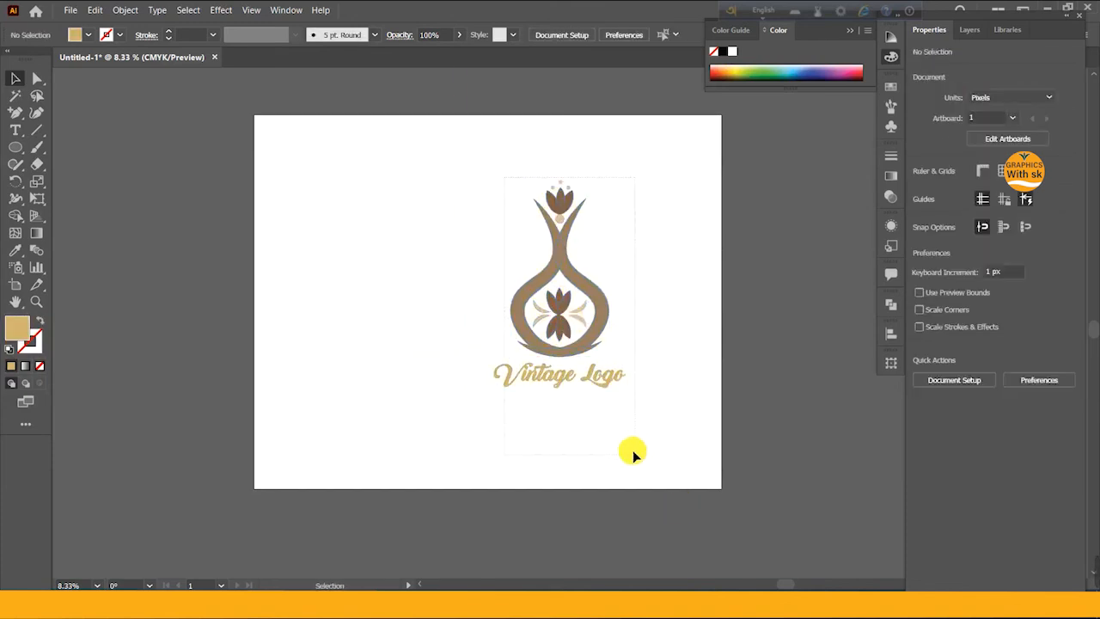
pyautogui.rightClick(605, 371)
pyautogui.click(633, 479)
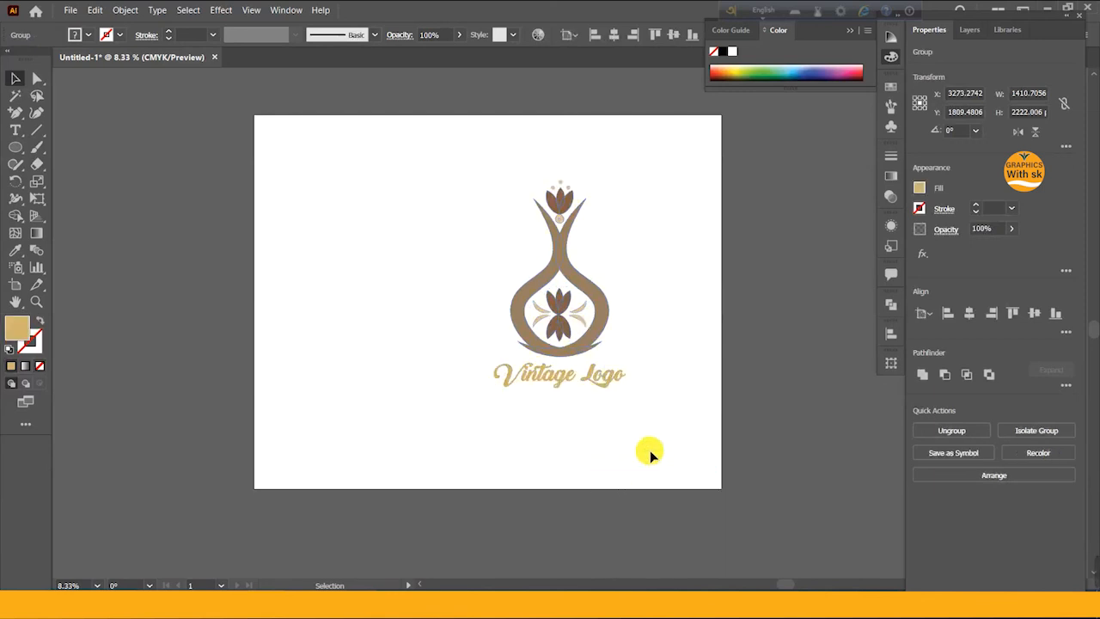
pyautogui.click(650, 450)
# Scale the grouped logo up to about 1790 × 2820 px and move it into the artboard's left half.
pyautogui.moveTo(570, 377); pyautogui.dragTo(557, 428)
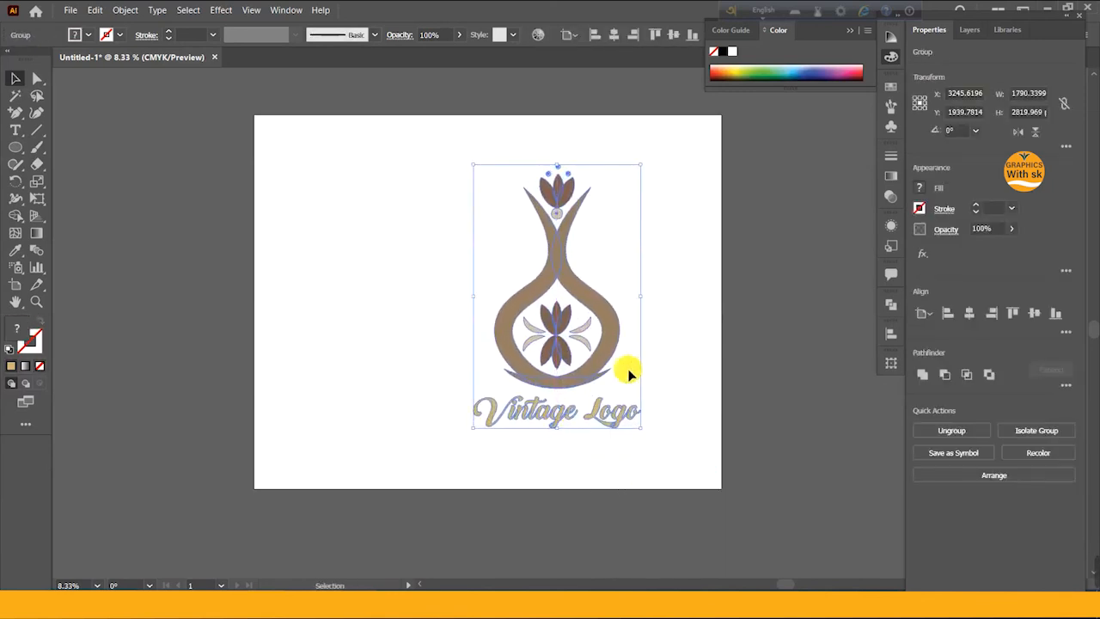
pyautogui.click(615, 350)
pyautogui.moveTo(567, 323); pyautogui.dragTo(440, 318)
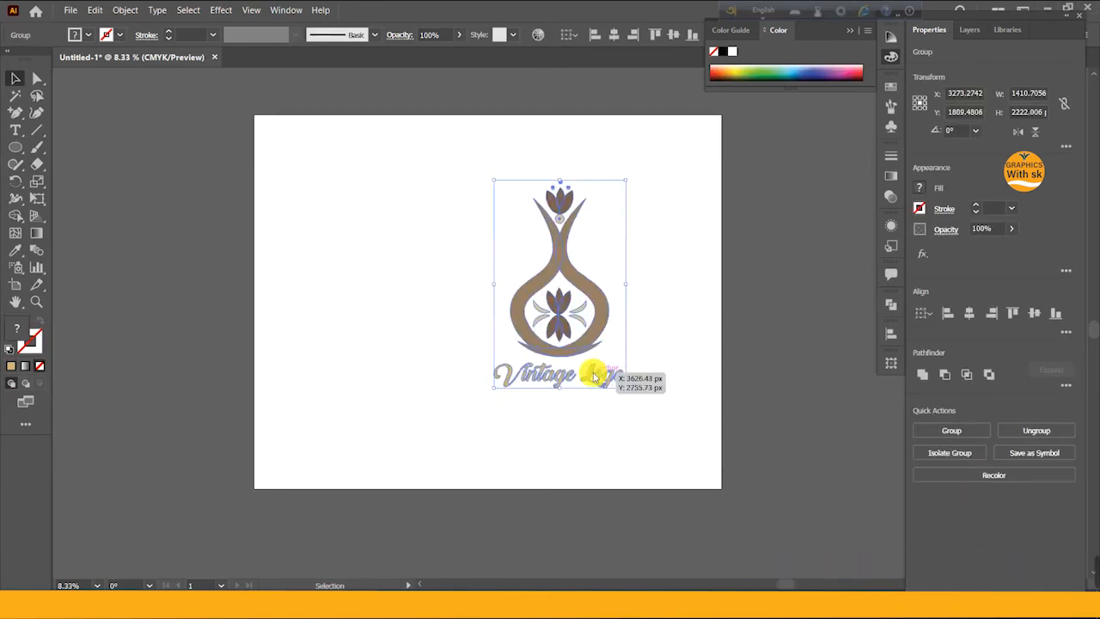
# Group the motif and the lettering and enlarge the group to about 1790 × 2820 px.
pyautogui.rightClick(593, 376)
pyautogui.moveTo(590, 373); pyautogui.dragTo(559, 373)
pyautogui.click(637, 483)
pyautogui.click(648, 452)
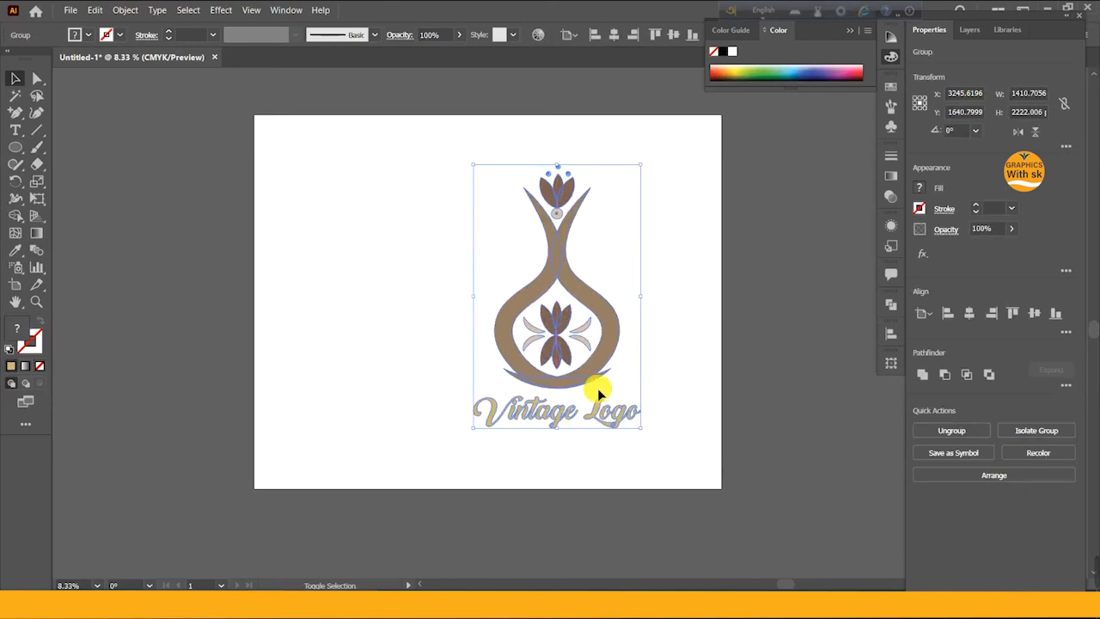
# Move the grouped logo into the artboard's left half, to about X 1880, Y 1851 px.
pyautogui.click(616, 350)
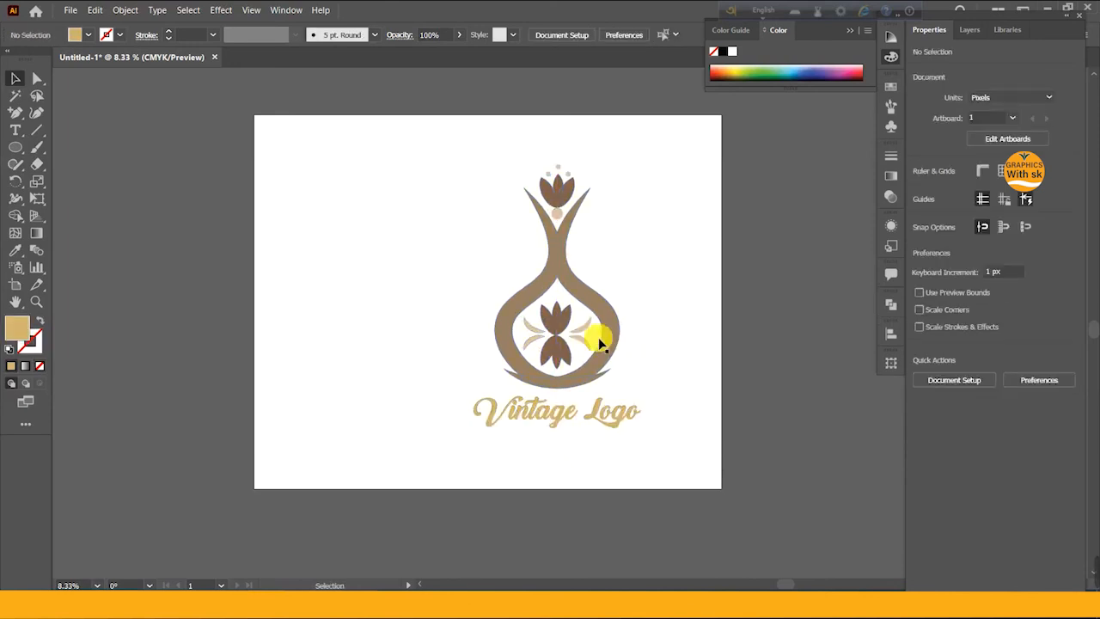
pyautogui.moveTo(566, 323); pyautogui.dragTo(440, 317)
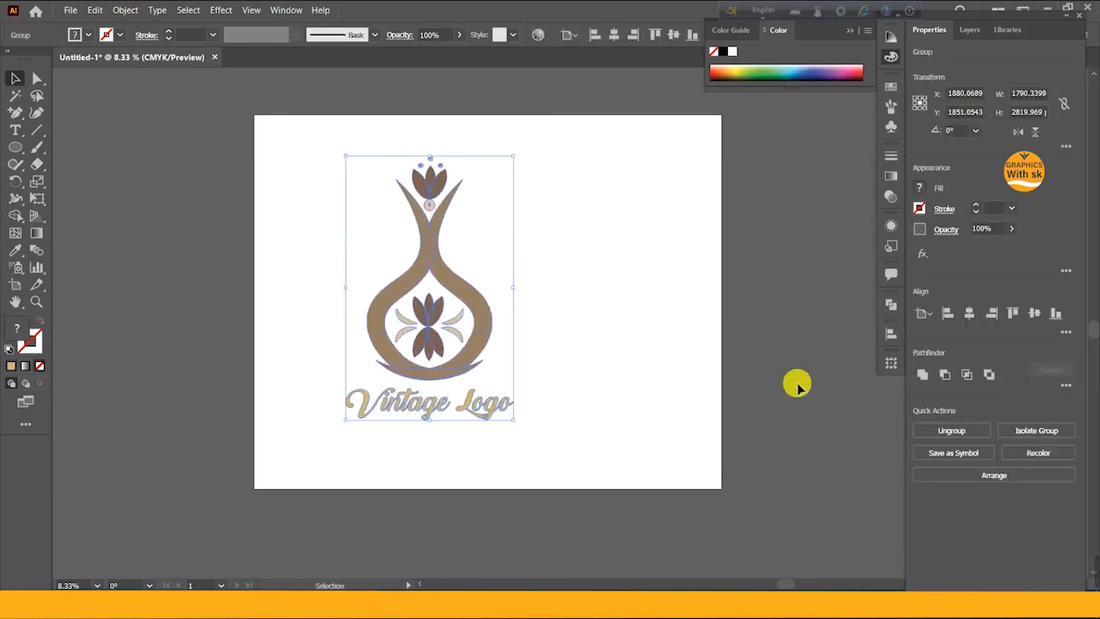
pyautogui.moveTo(788, 573)
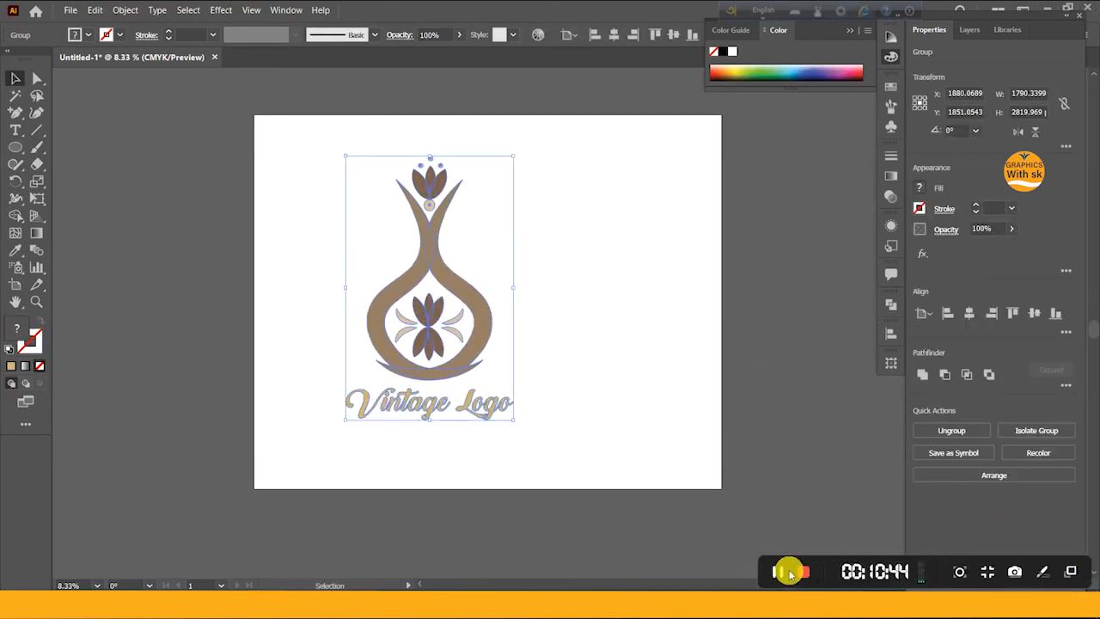